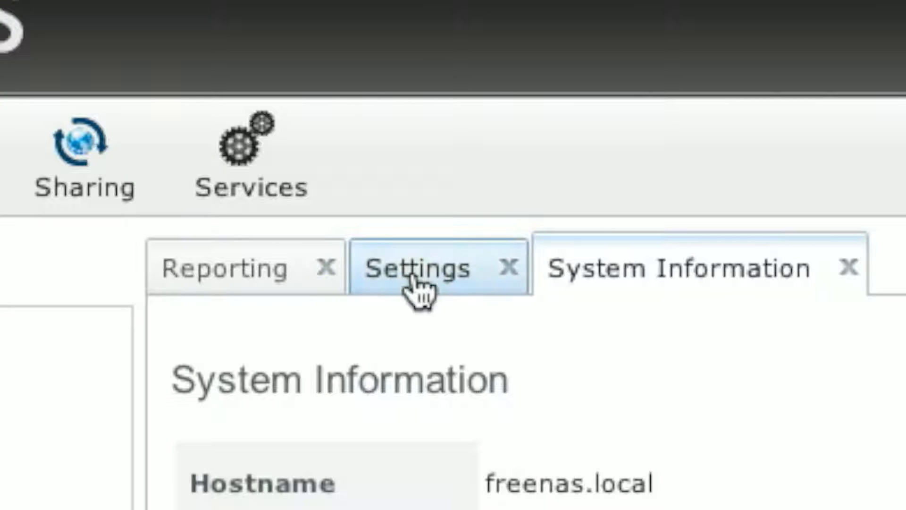
Keep HTTP as the web protocol, set the time zone to America/Denver, and save the general settings.
{"action": "left_click", "coordinate": [418, 279]}
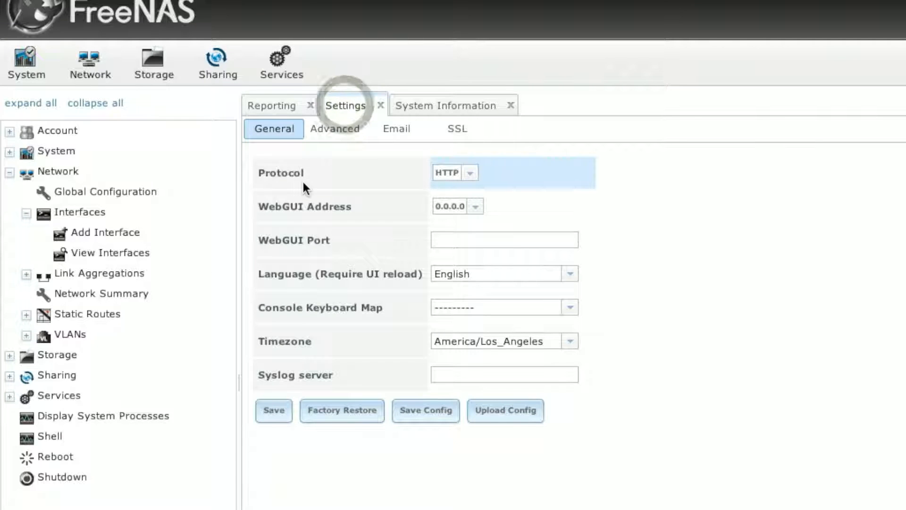
{"action": "left_click", "coordinate": [470, 173]}
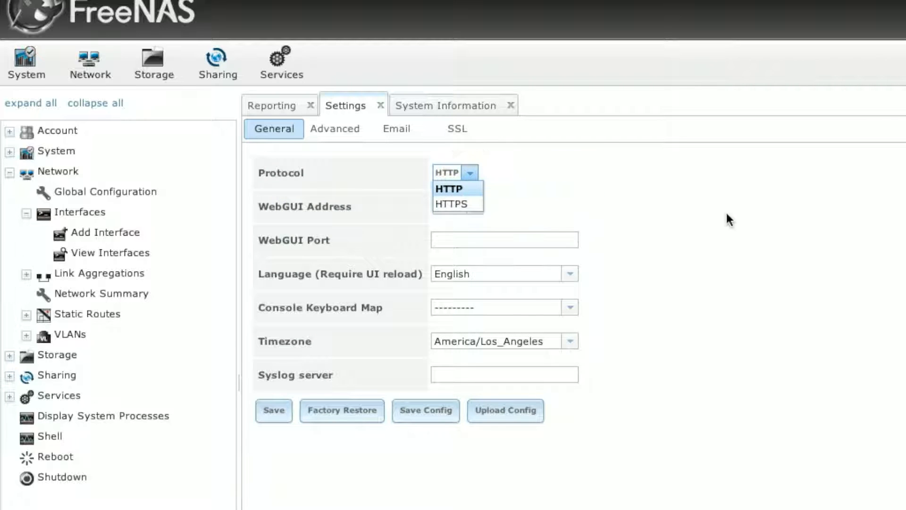
{"action": "left_click", "coordinate": [755, 217]}
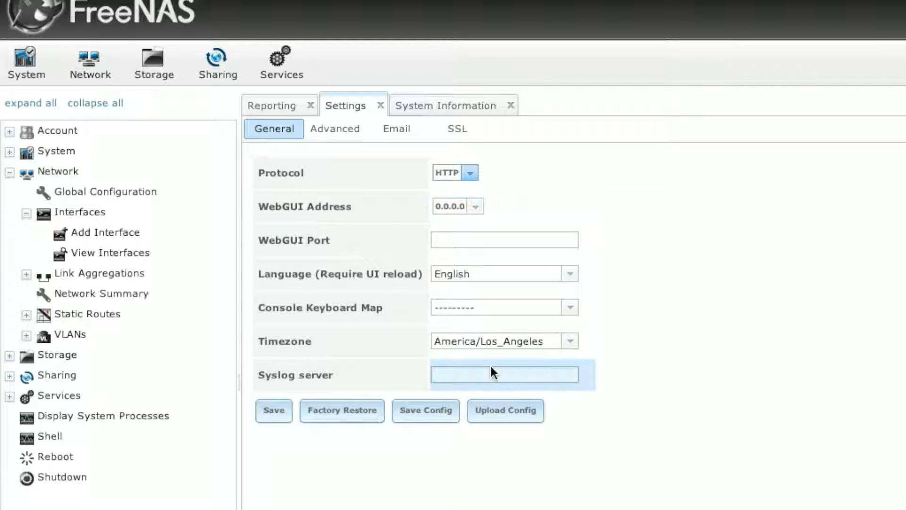
{"action": "left_click", "coordinate": [575, 345]}
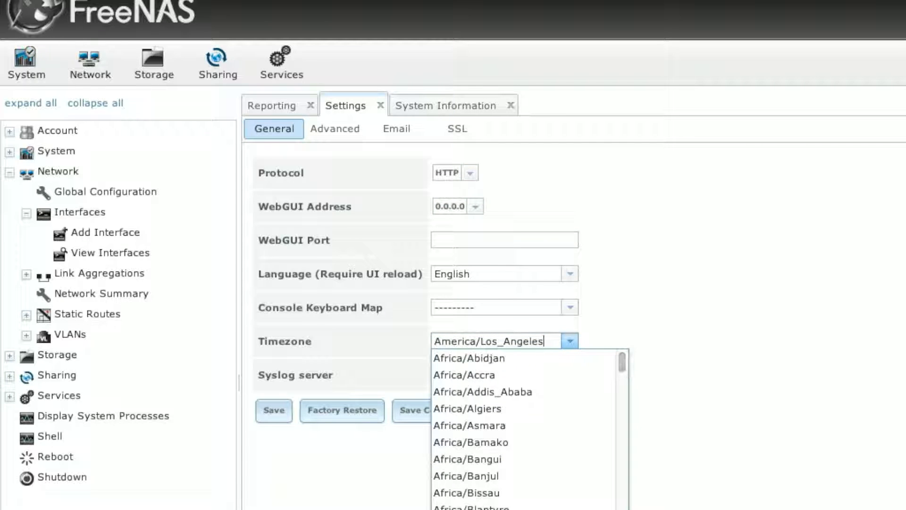
{"action": "left_click", "coordinate": [492, 376]}
{"action": "left_click", "coordinate": [274, 410]}
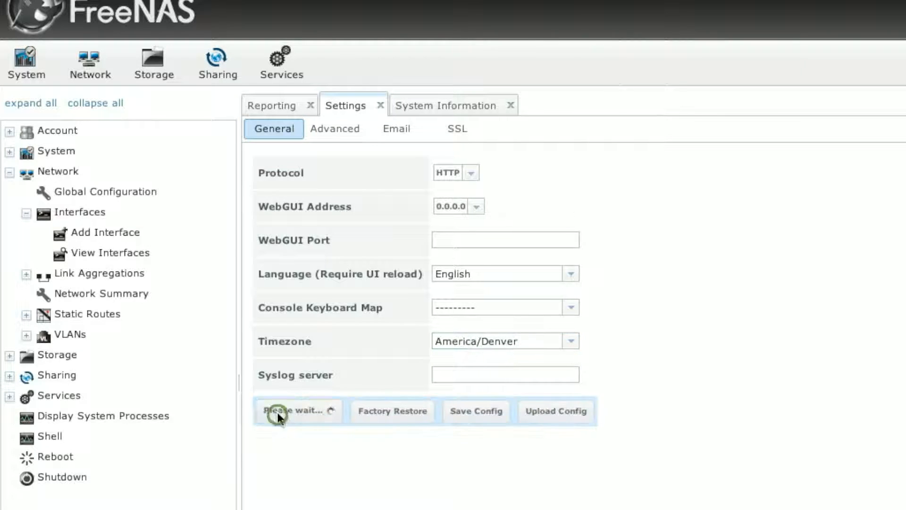
{"action": "left_click", "coordinate": [571, 373]}
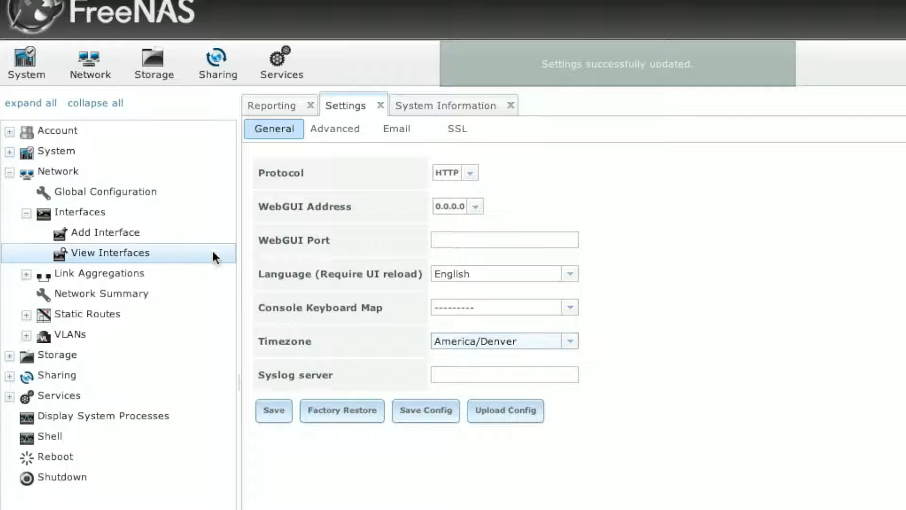
{"action": "left_click", "coordinate": [117, 191]}
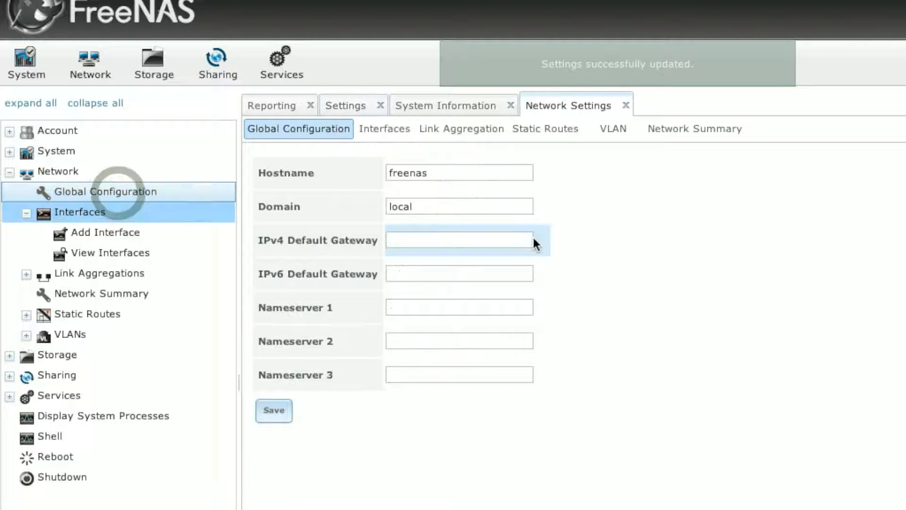
Enter domain tsg.local and IPv4 default gateway 10.211.55.1 in the global network configuration.
{"action": "left_click", "coordinate": [457, 173]}
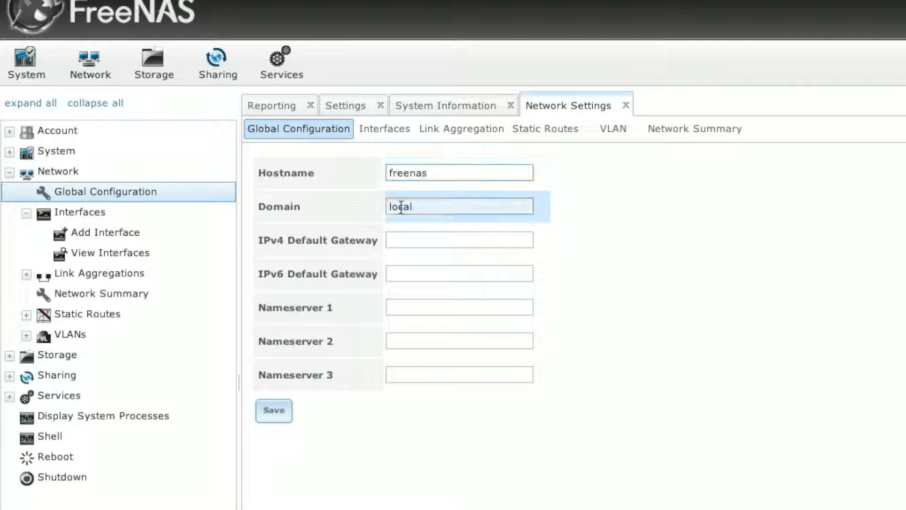
{"action": "left_click", "coordinate": [432, 206]}
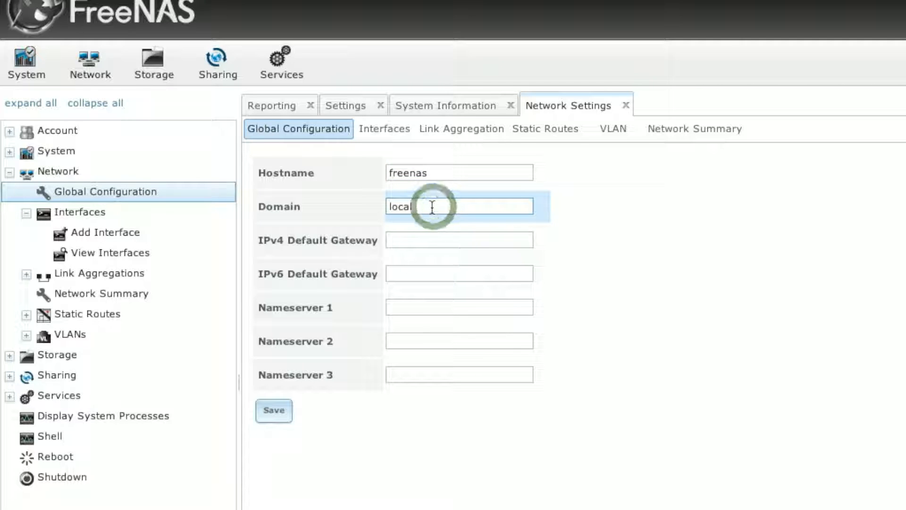
{"action": "type", "text": "tsg."}
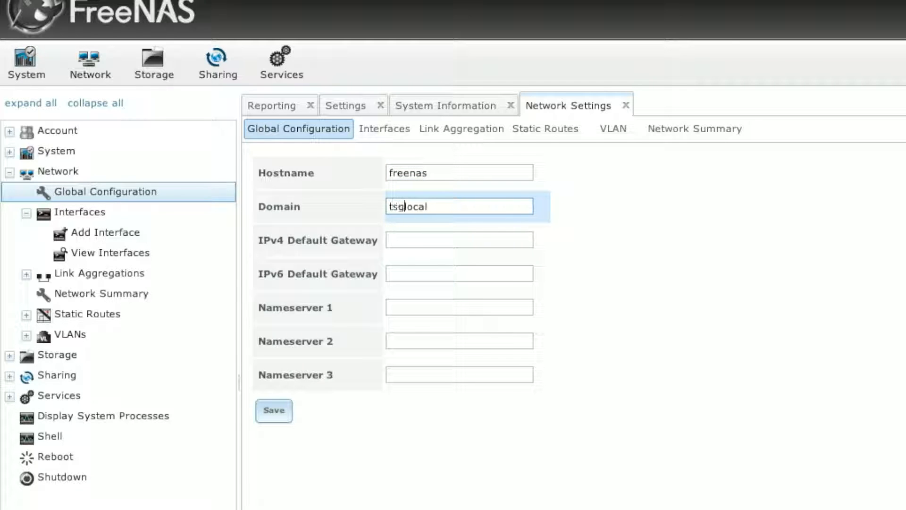
{"action": "left_click", "coordinate": [438, 240]}
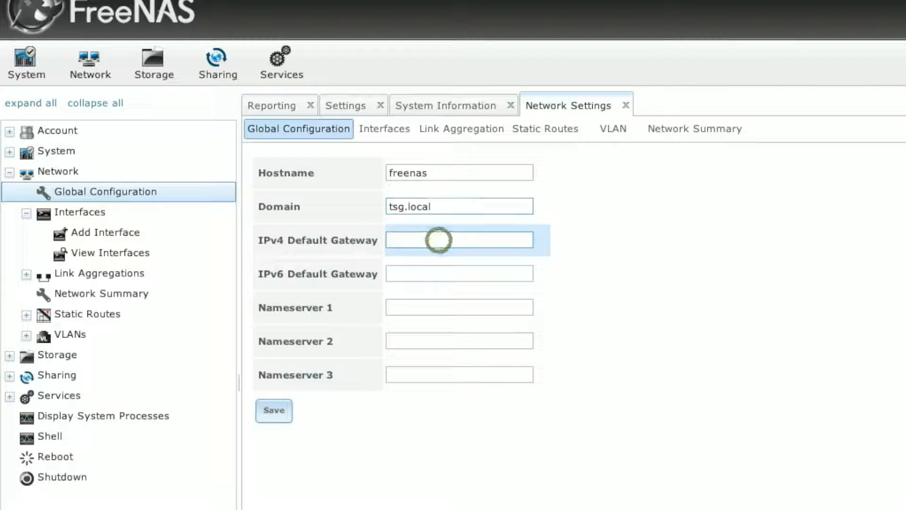
{"action": "type", "text": "10."}
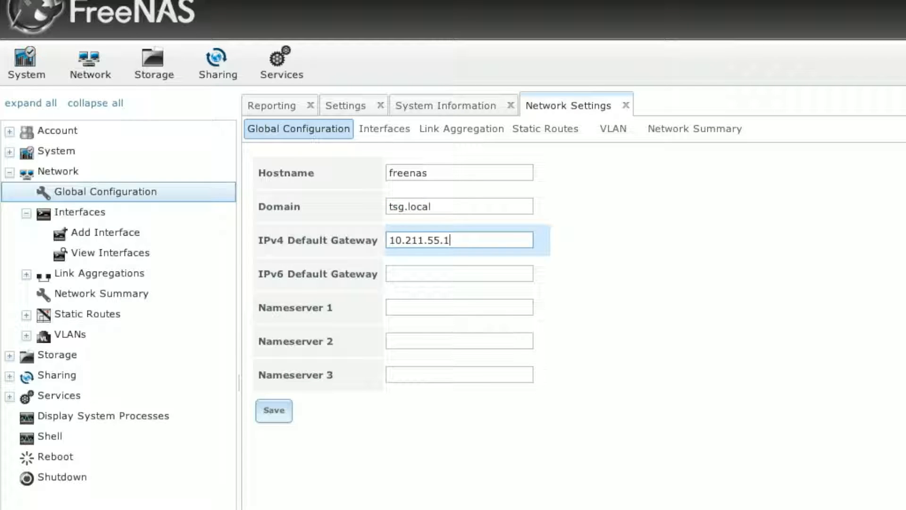
{"action": "type", "text": "211.55.1"}
Set Nameserver 1 to 8.8.8.8, save, and view the Interfaces list.
{"action": "left_click", "coordinate": [418, 307]}
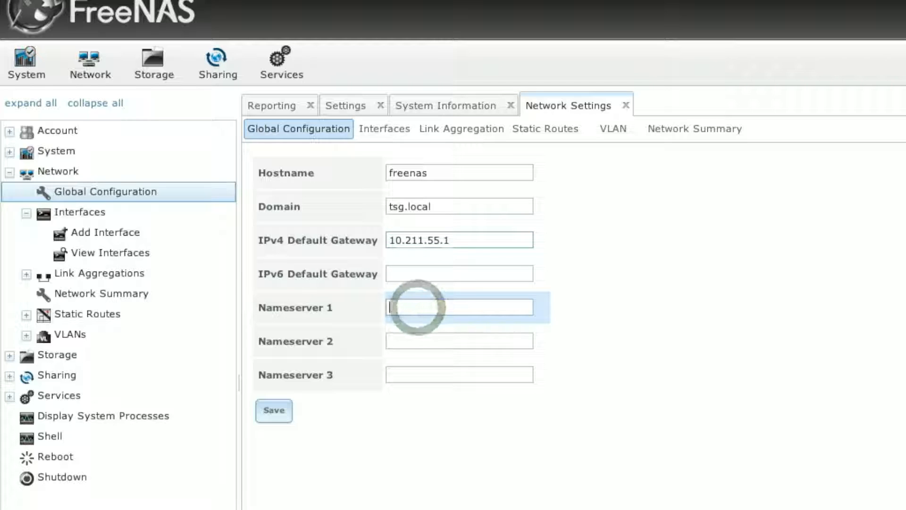
{"action": "type", "text": "10.211.55.1"}
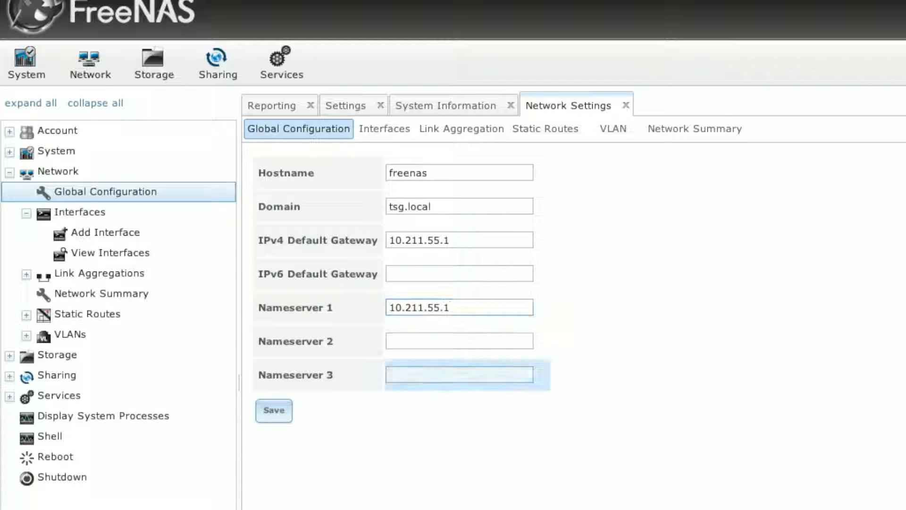
{"action": "double_click", "coordinate": [488, 308]}
{"action": "key", "text": "BackSpace"}
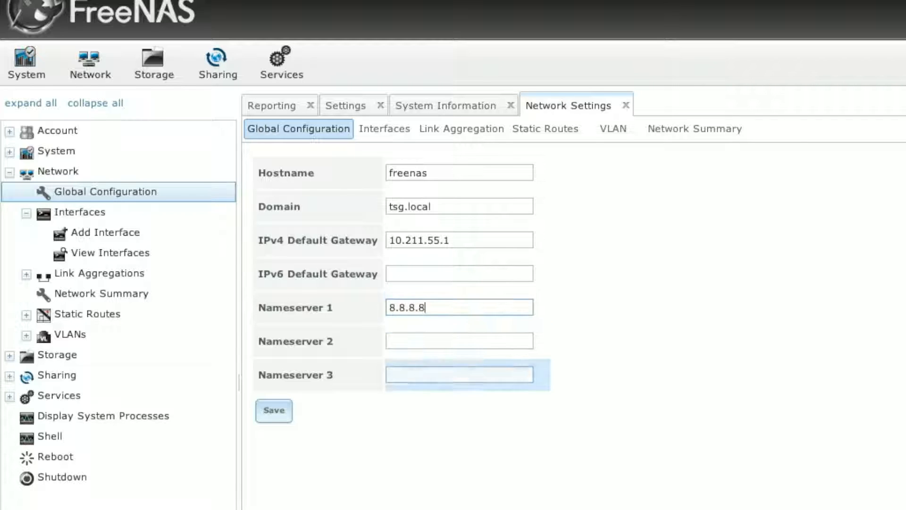
{"action": "left_click", "coordinate": [273, 412]}
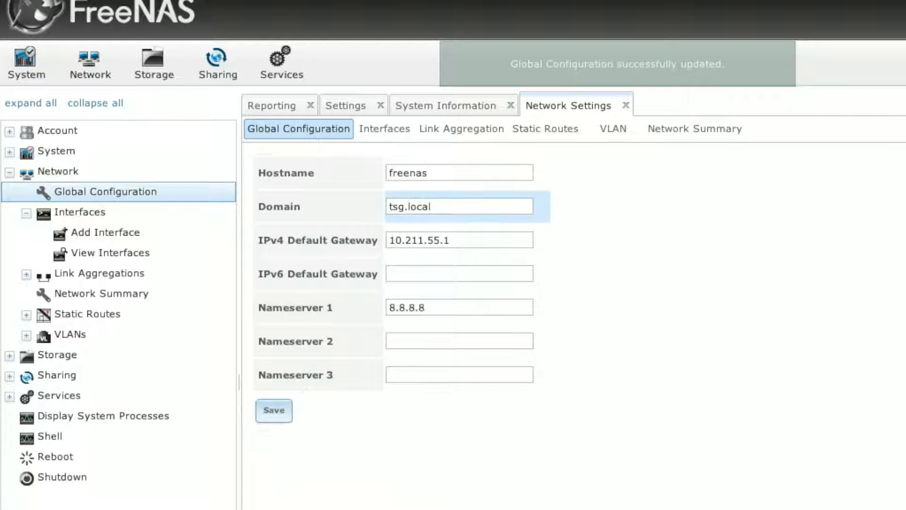
{"action": "left_click", "coordinate": [383, 129]}
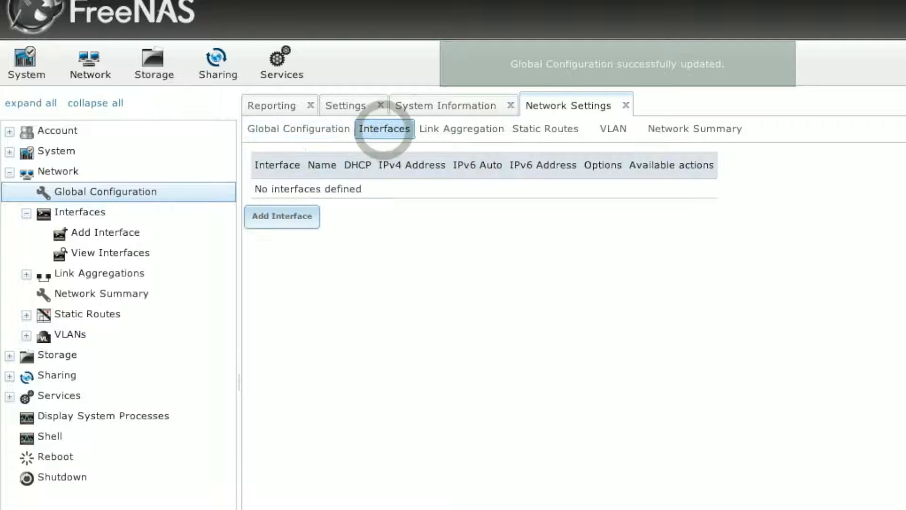
Begin a new network interface on NIC em0 named LAN.
{"action": "left_click", "coordinate": [307, 219]}
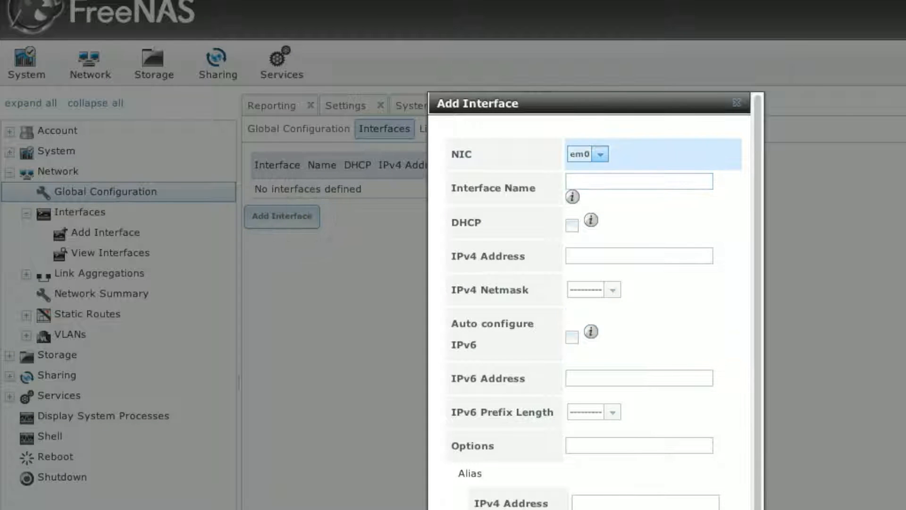
{"action": "left_click", "coordinate": [600, 154]}
{"action": "left_click", "coordinate": [599, 154]}
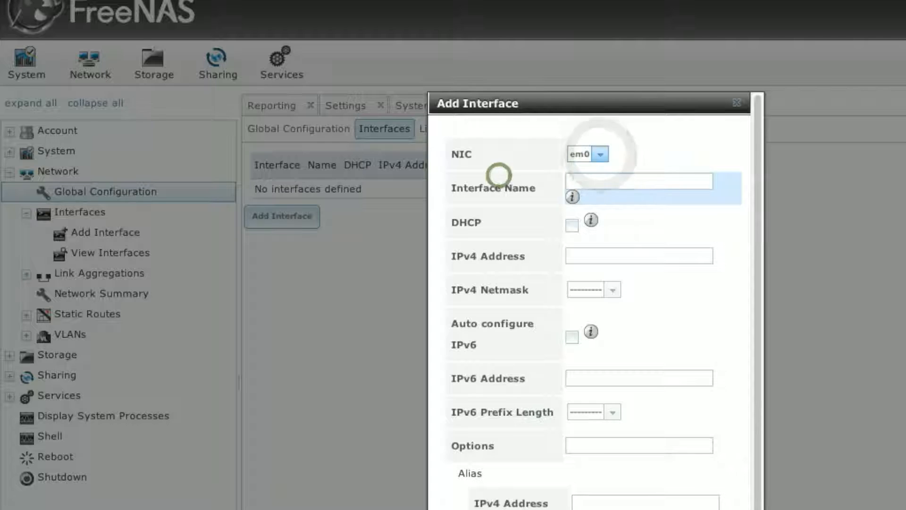
{"action": "left_click", "coordinate": [663, 182]}
{"action": "type", "text": "LAN"}
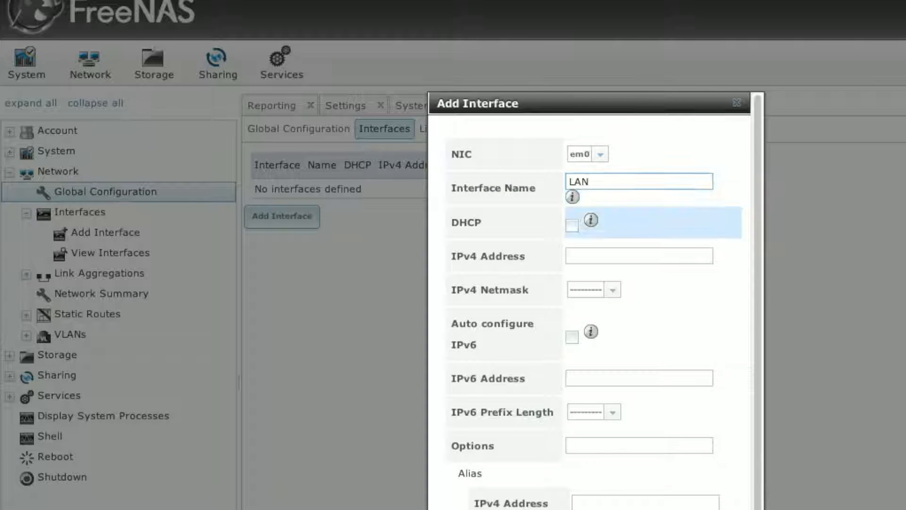
Give the LAN interface address 10.211.55.200 with a /24 (255.255.255.0) netmask and create it.
{"action": "left_click", "coordinate": [641, 259]}
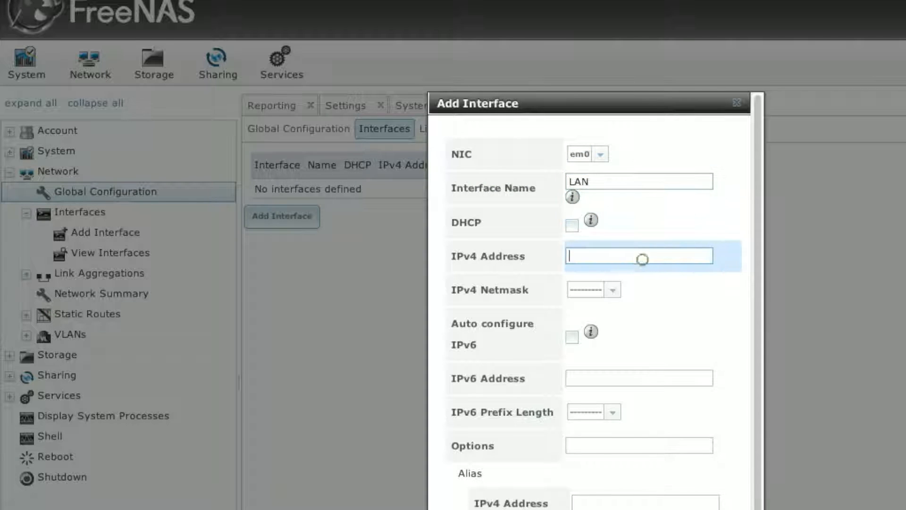
{"action": "type", "text": "10.11.55.200"}
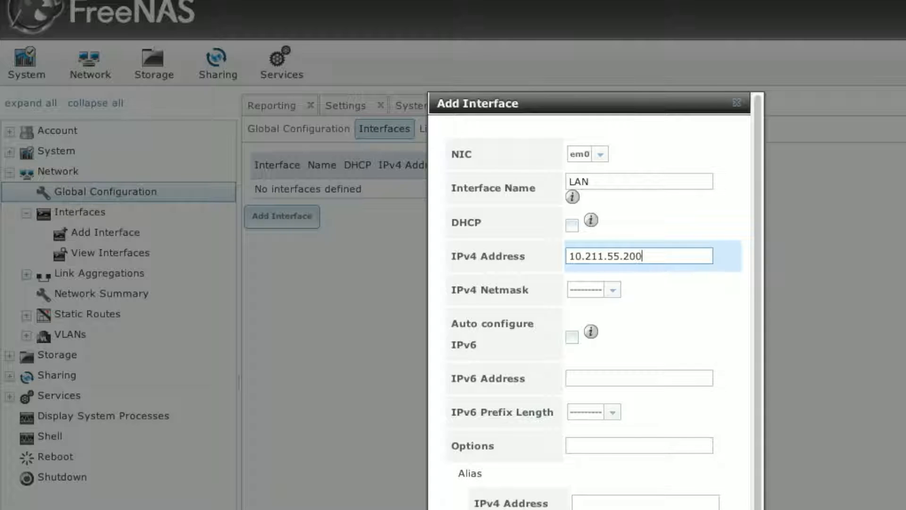
{"action": "left_click", "coordinate": [612, 290]}
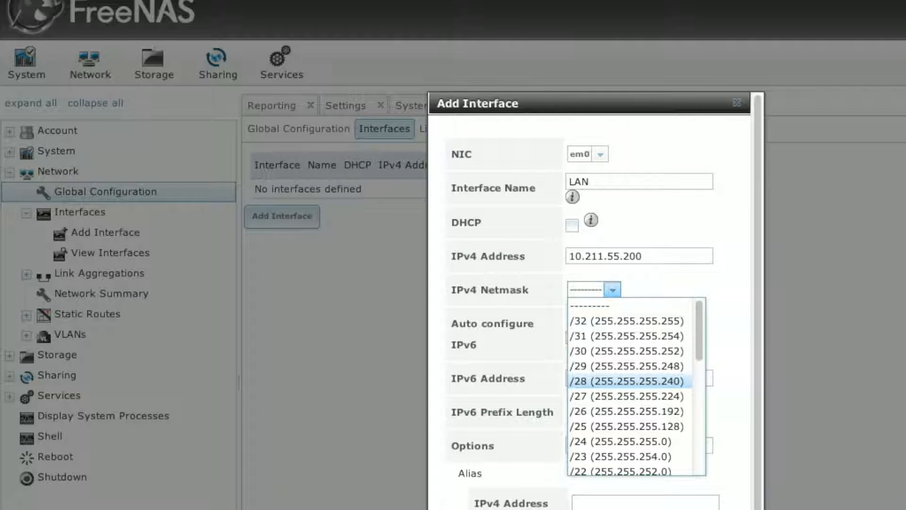
{"action": "left_click", "coordinate": [623, 441]}
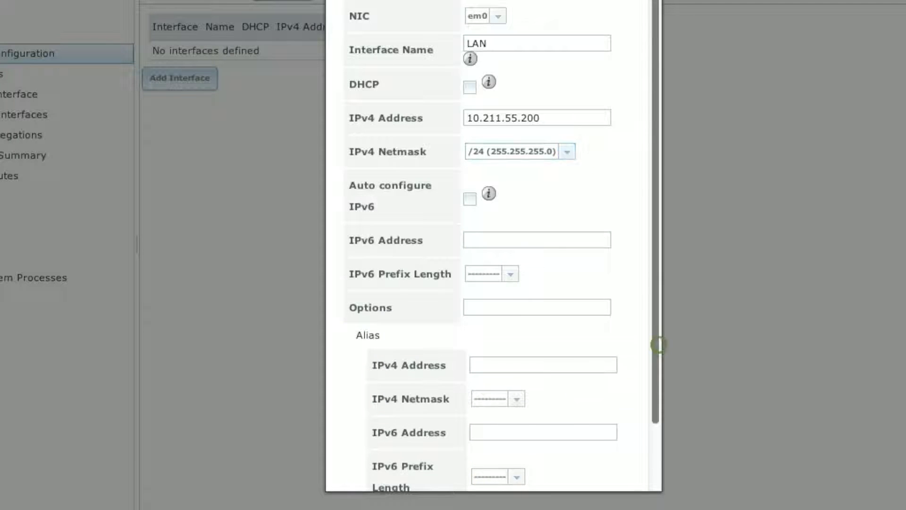
{"action": "left_click_drag", "start_coordinate": [657, 344], "coordinate": [657, 410]}
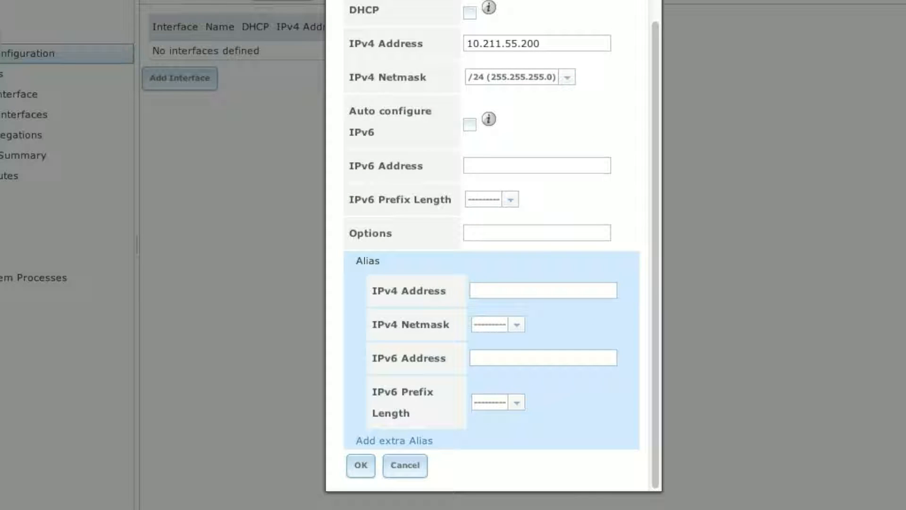
{"action": "left_click", "coordinate": [360, 465]}
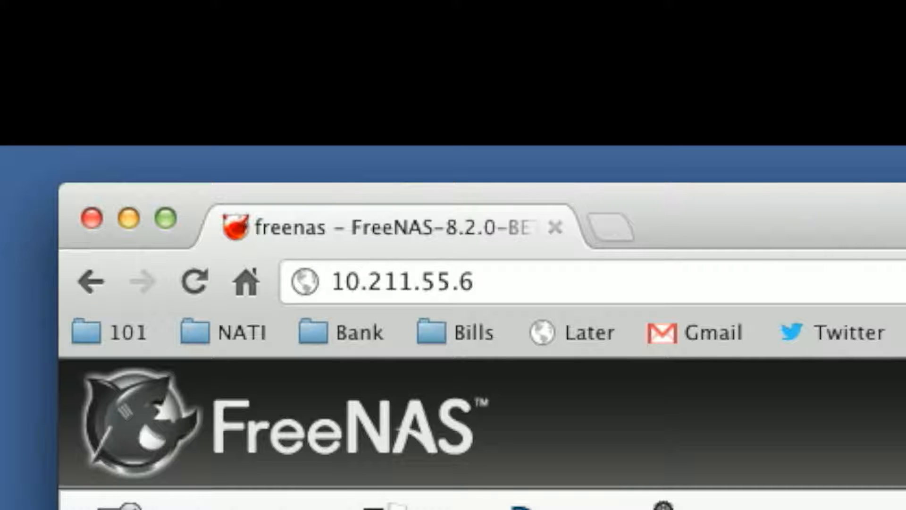
Change the Chrome address from 10.211.55.6 to 10.211.55.200 and load the FreeNAS page.
{"action": "left_click", "coordinate": [583, 297]}
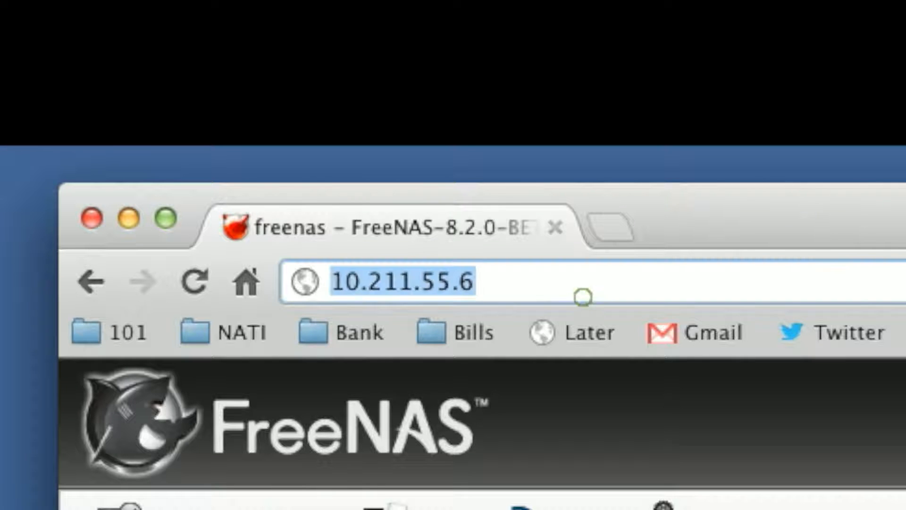
{"action": "key", "text": "Right"}
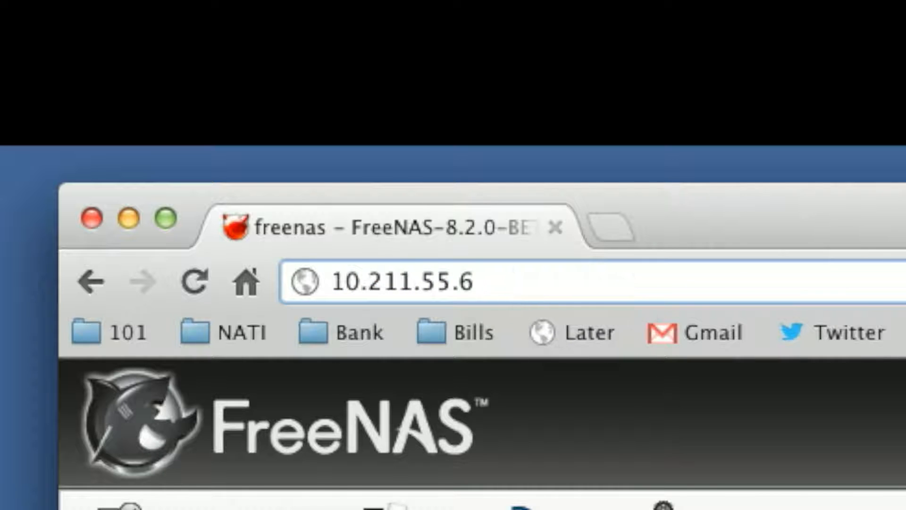
{"action": "key", "text": "BackSpace"}
{"action": "type", "text": "200"}
{"action": "key", "text": "Return"}
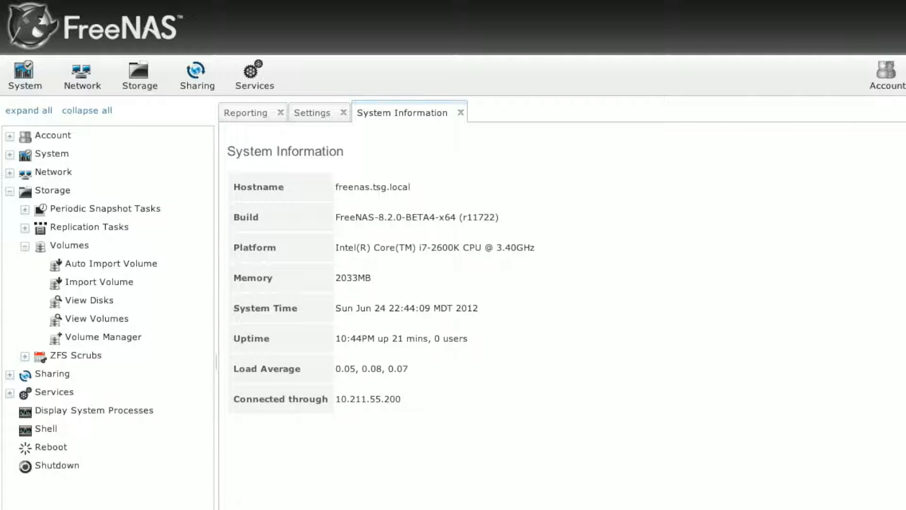
Bring up the Change Password form under Account > Admin Account.
{"action": "left_click", "coordinate": [9, 136]}
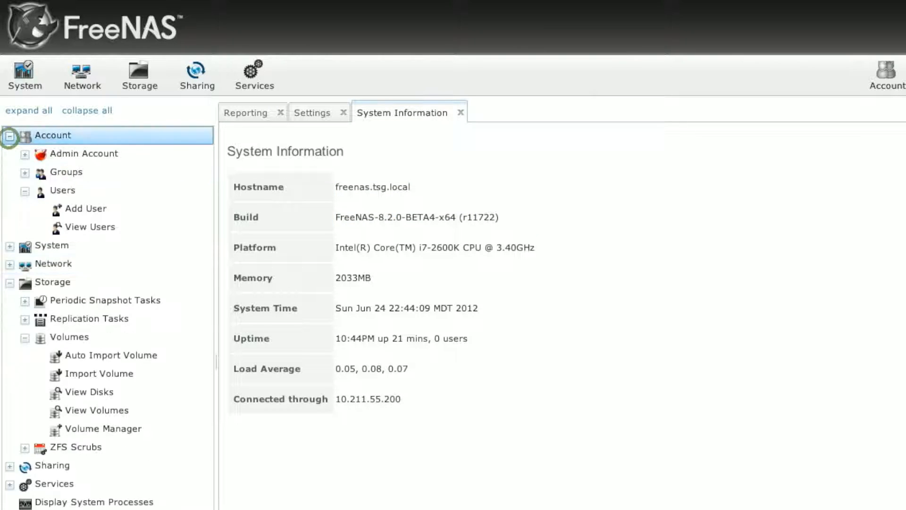
{"action": "left_click", "coordinate": [25, 154]}
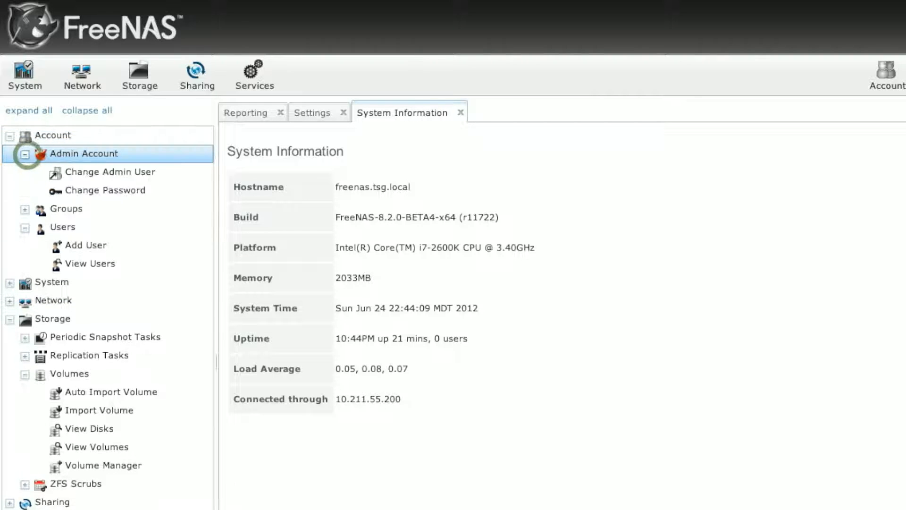
{"action": "left_click", "coordinate": [23, 135]}
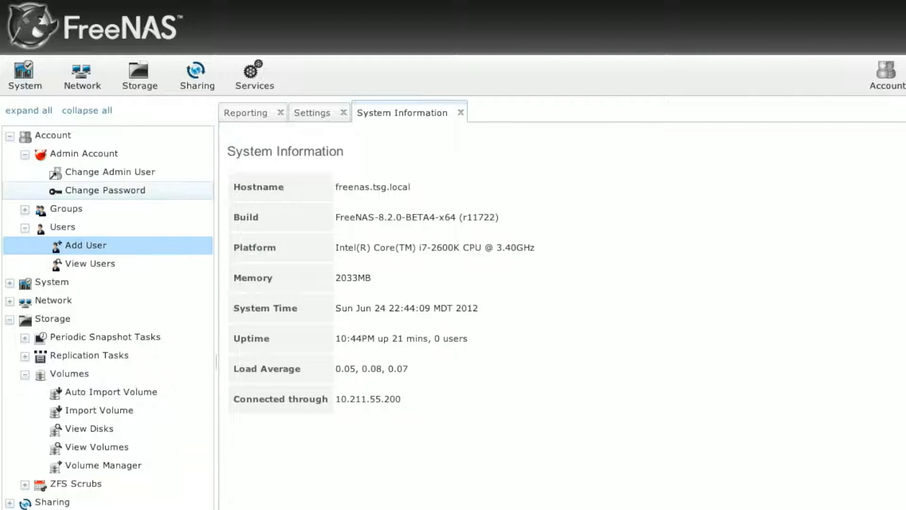
{"action": "left_click", "coordinate": [97, 190]}
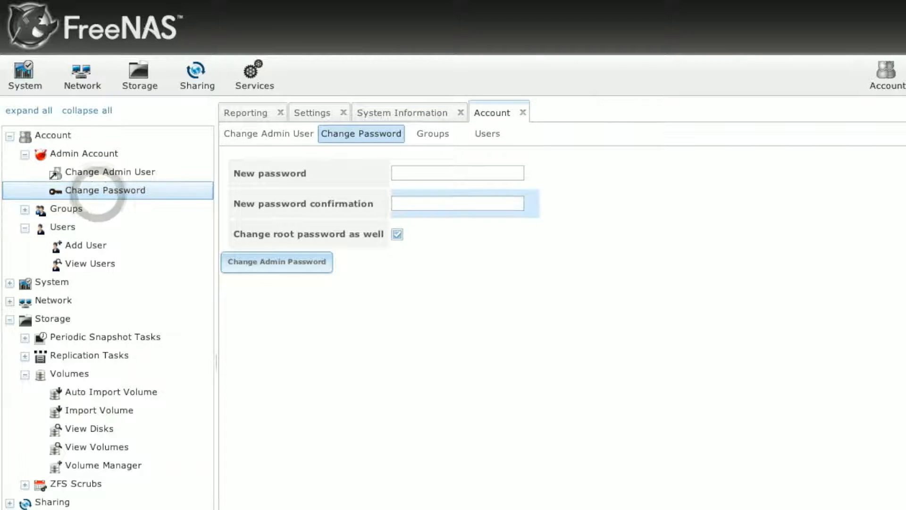
Enter and confirm the new admin password, keeping root replaced too, and apply it.
{"action": "left_click", "coordinate": [431, 176]}
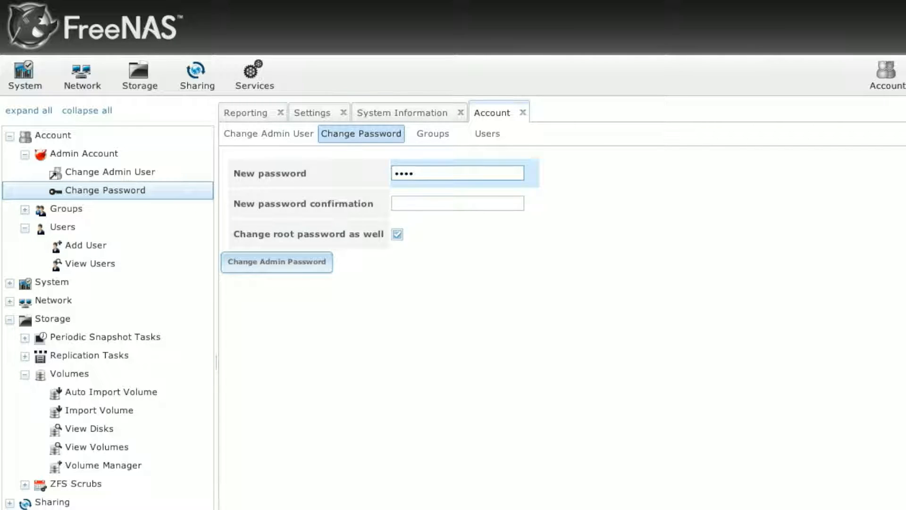
{"action": "left_click", "coordinate": [443, 204]}
{"action": "type", "text": "••••"}
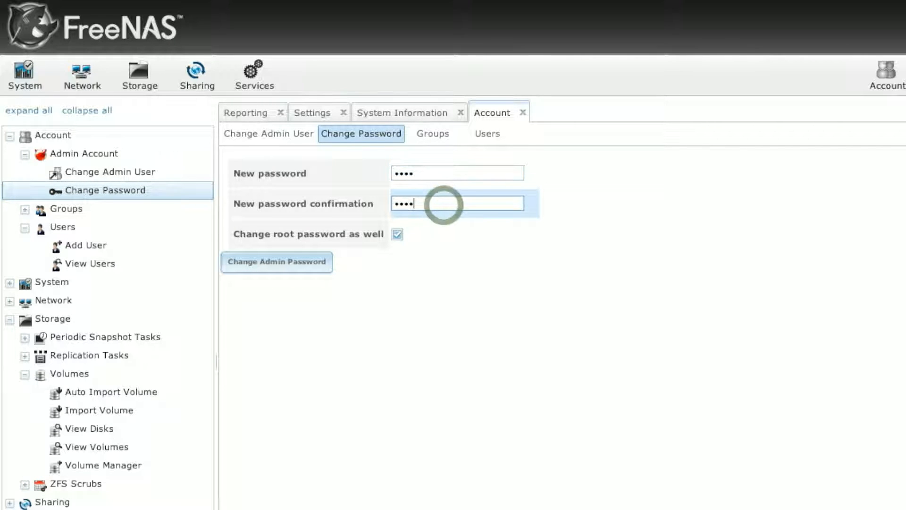
{"action": "left_click", "coordinate": [249, 266]}
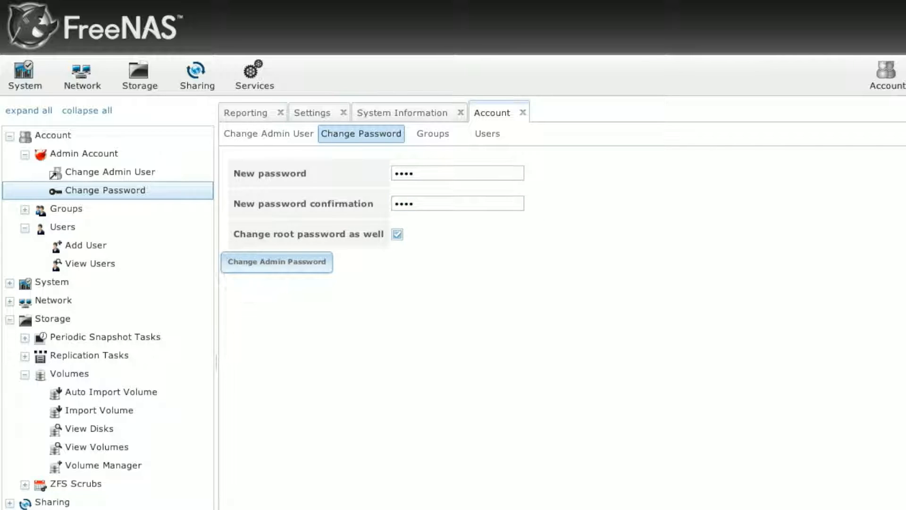
{"action": "left_click", "coordinate": [314, 262]}
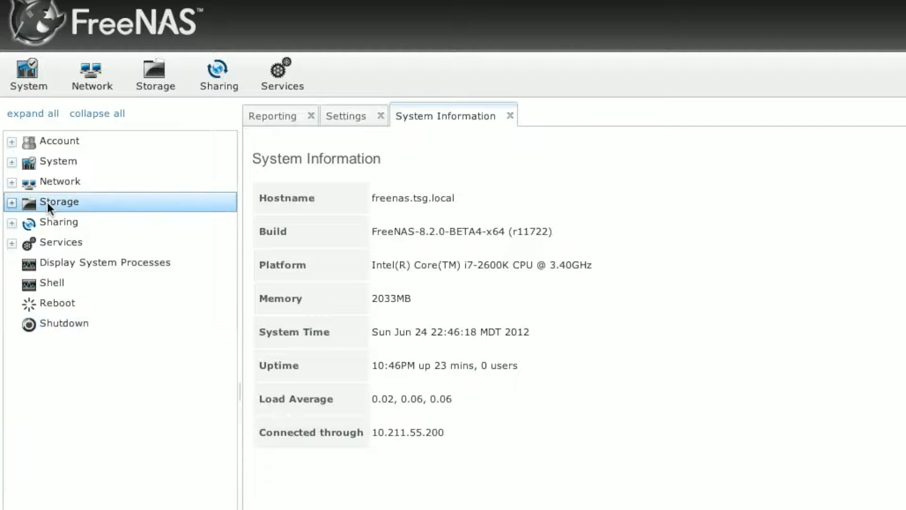
{"action": "left_click", "coordinate": [48, 201]}
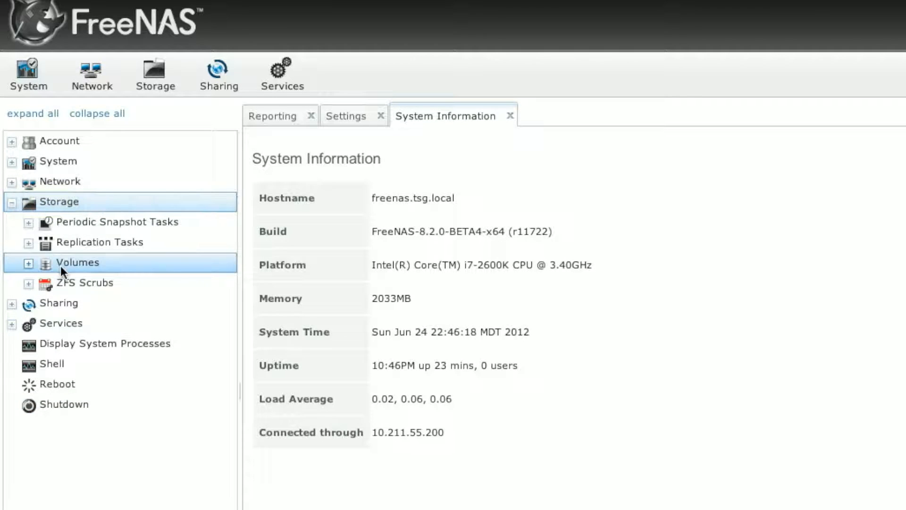
Review disks ada1–ada5 under Storage > Volumes, then bring up the Volume Manager.
{"action": "left_click", "coordinate": [61, 265]}
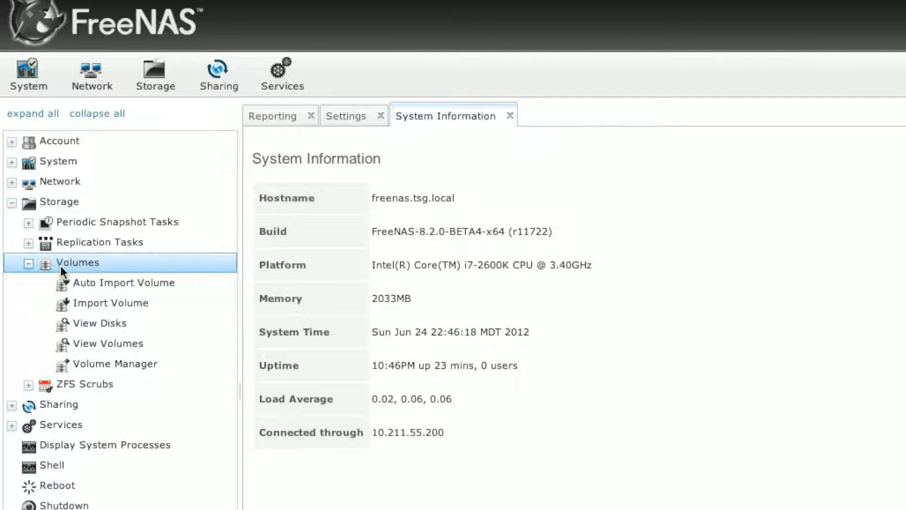
{"action": "left_click", "coordinate": [104, 323]}
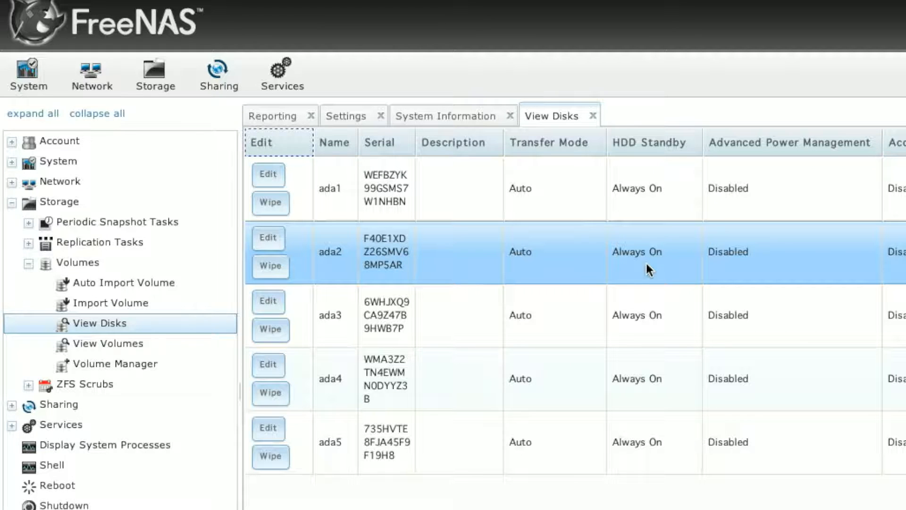
{"action": "left_click", "coordinate": [122, 368]}
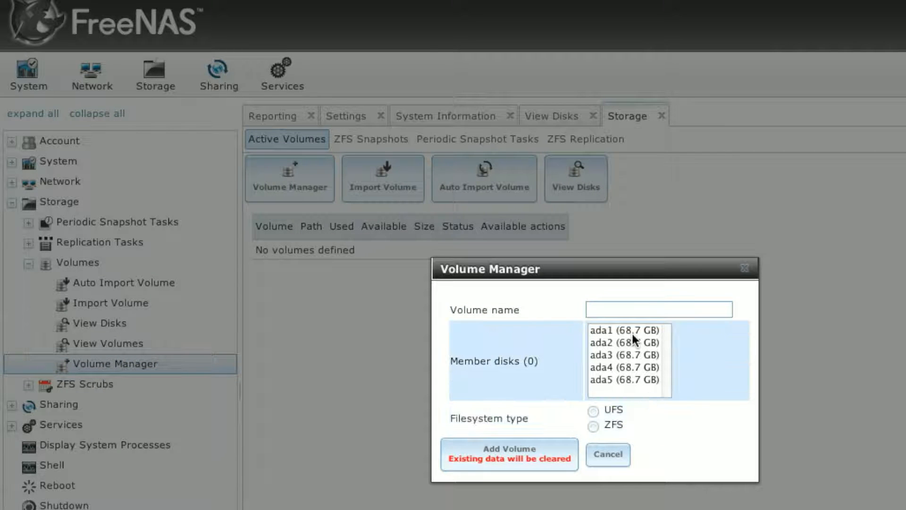
Name the volume TSG, select disks ada1 through ada5, and choose ZFS with RAID-Z.
{"action": "left_click", "coordinate": [634, 310]}
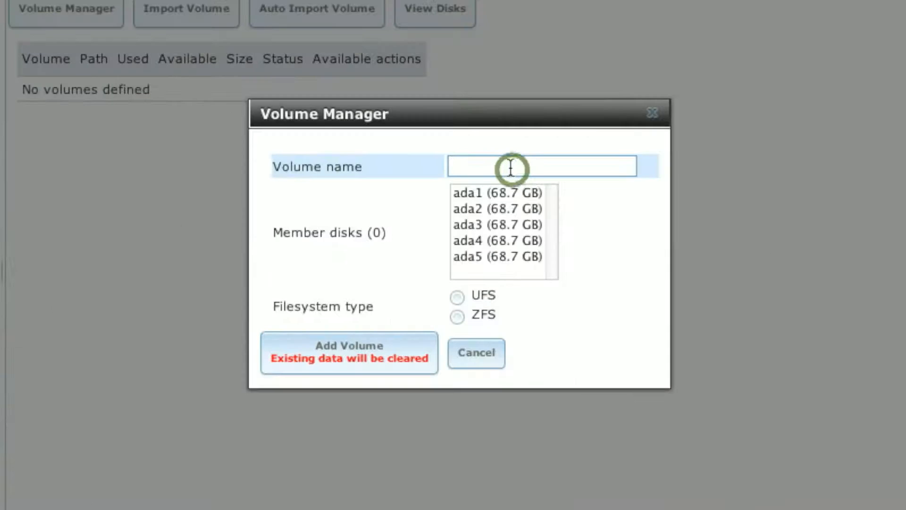
{"action": "type", "text": "TSG"}
{"action": "left_click", "coordinate": [496, 193]}
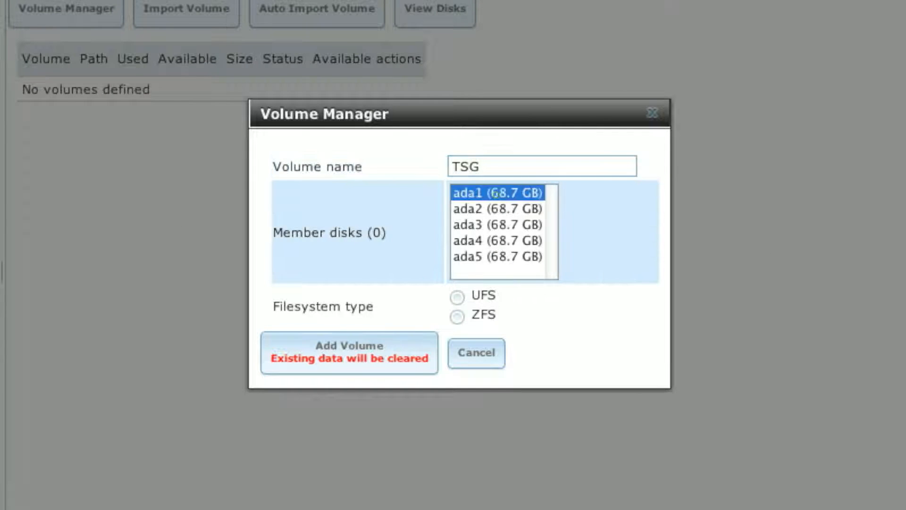
{"action": "key", "text": "shift+Down"}
{"action": "key", "text": "shift+Down"}
{"action": "key", "text": "shift+Down"}
{"action": "key", "text": "shift+Down"}
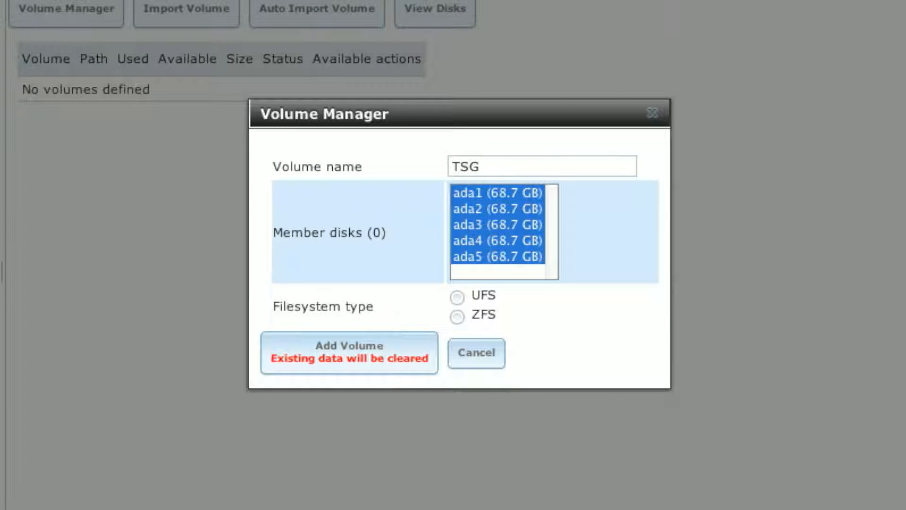
{"action": "left_click", "coordinate": [461, 317]}
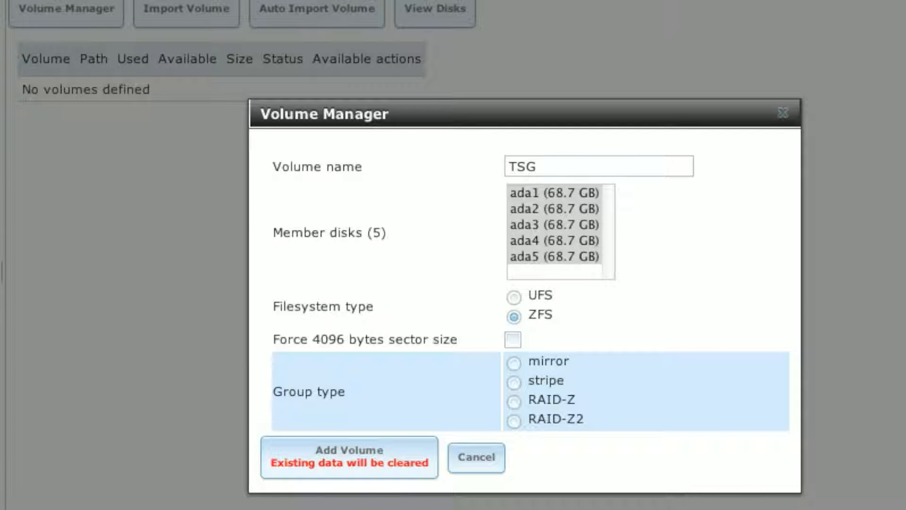
{"action": "left_click", "coordinate": [513, 402]}
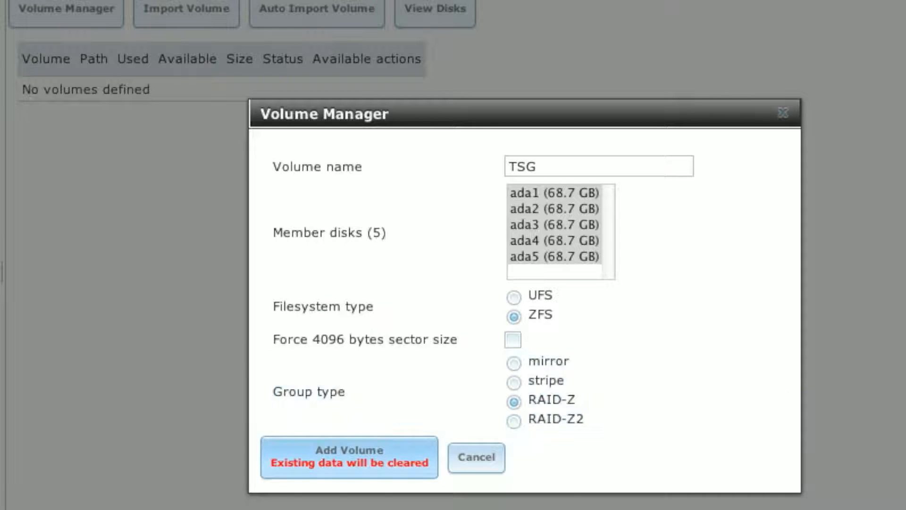
Add the TSG volume so it appears at /mnt/TSG as HEALTHY with 242.2 GiB.
{"action": "left_click", "coordinate": [383, 463]}
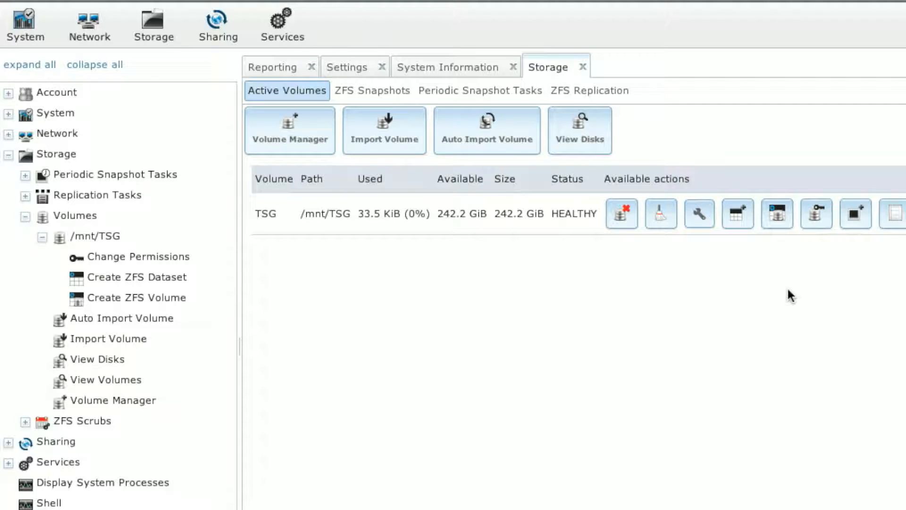
Grant group and other write permission on /mnt/TSG and apply the change.
{"action": "left_click", "coordinate": [818, 213]}
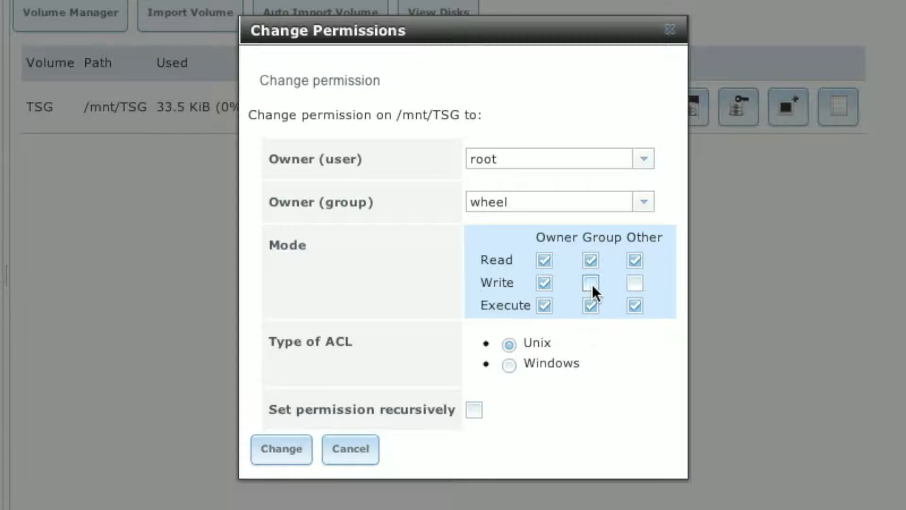
{"action": "left_click", "coordinate": [590, 283]}
{"action": "left_click", "coordinate": [634, 283]}
{"action": "left_click", "coordinate": [278, 449]}
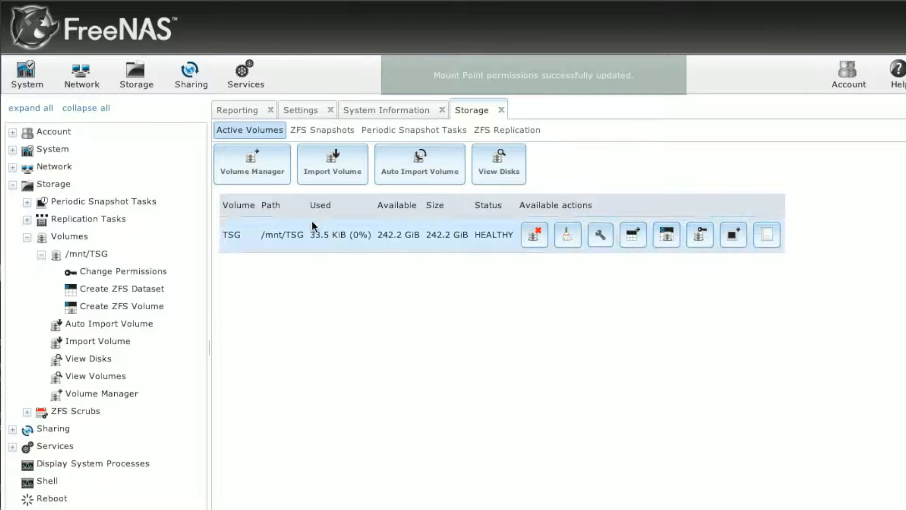
Start a new Windows (CIFS) share named TSG_Main with comment 'Stuffz'.
{"action": "left_click", "coordinate": [190, 76]}
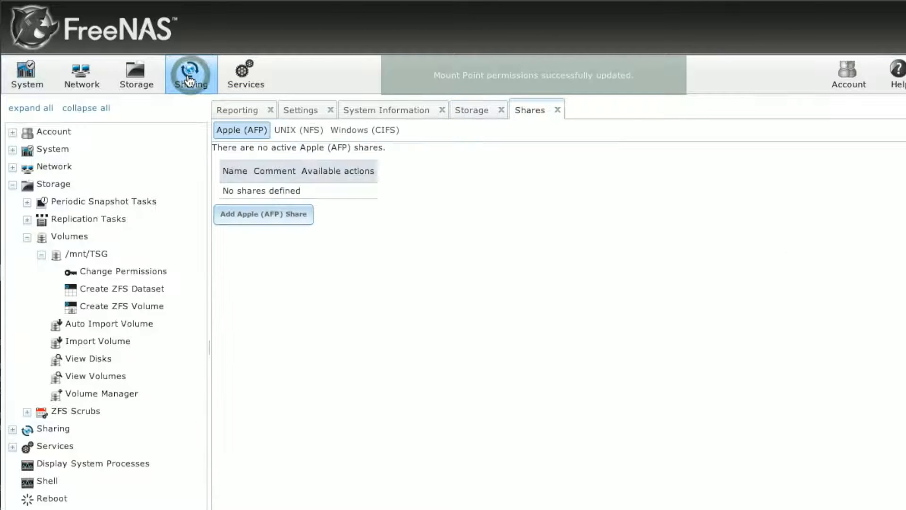
{"action": "left_click", "coordinate": [360, 134]}
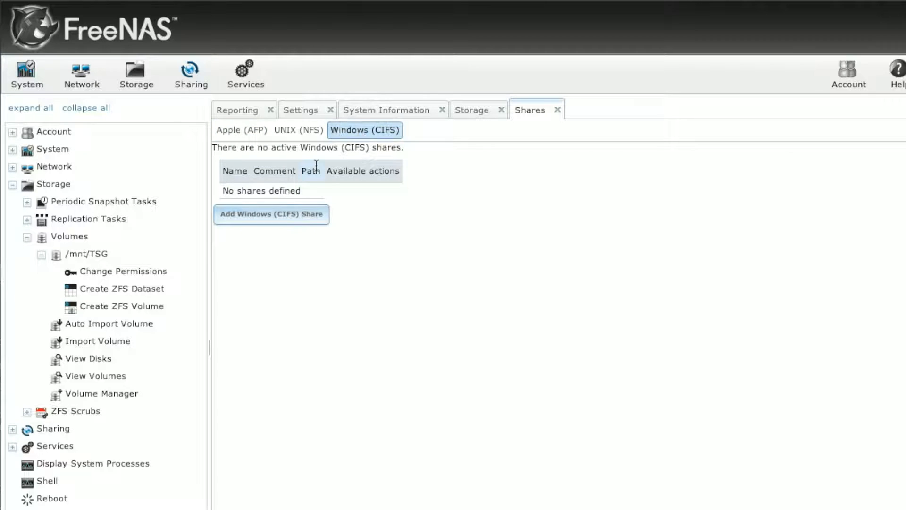
{"action": "left_click", "coordinate": [292, 224]}
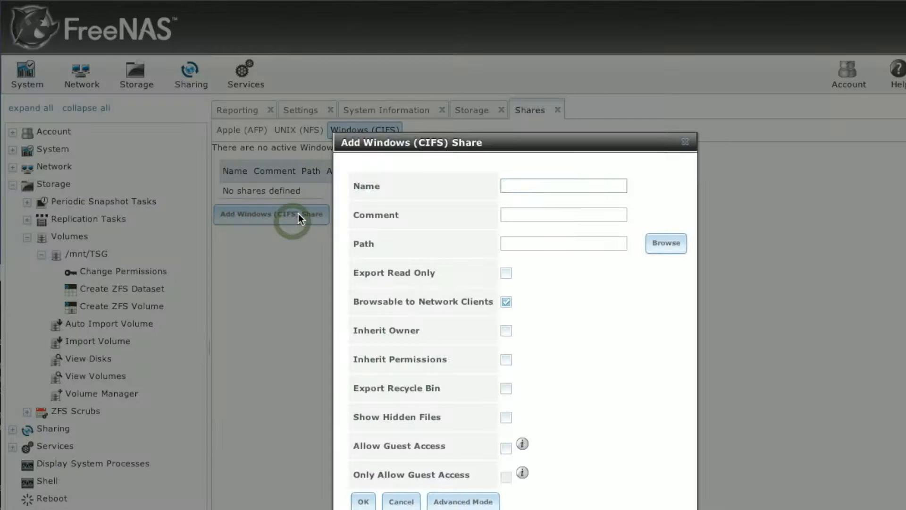
{"action": "type", "text": "TSG_M"}
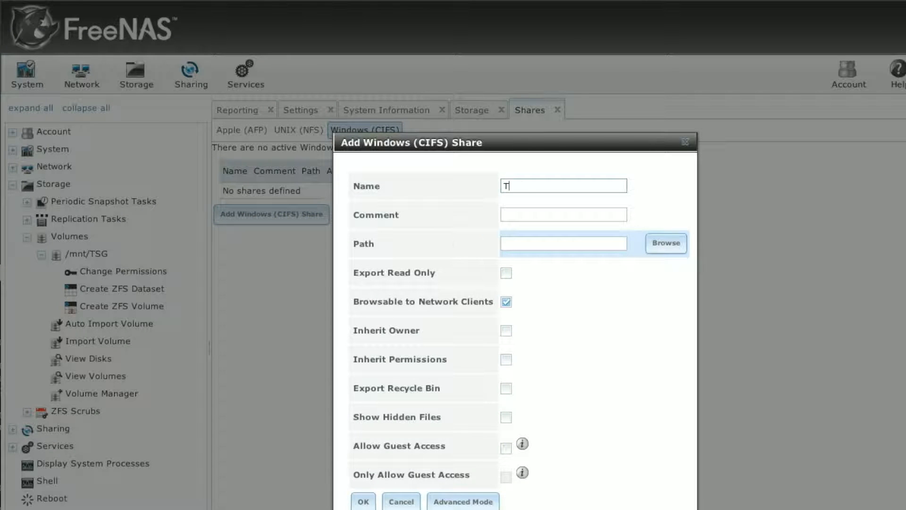
{"action": "type", "text": "ain"}
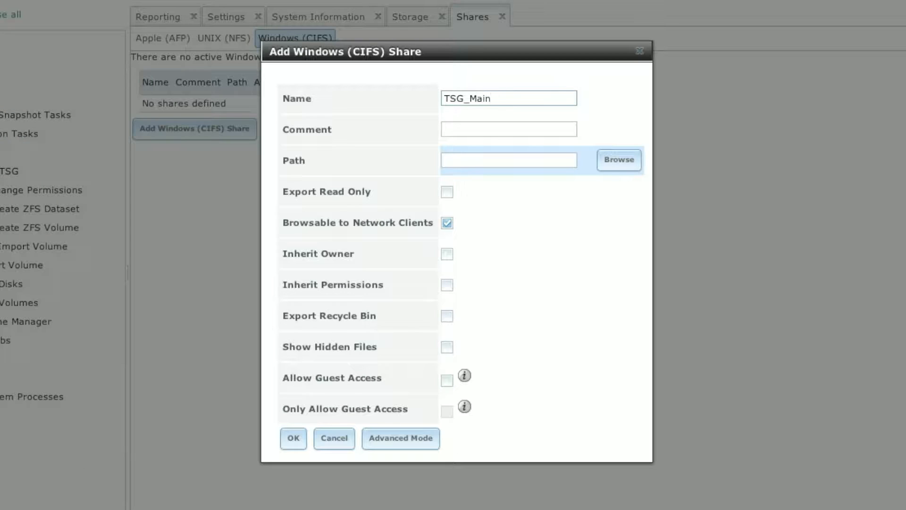
{"action": "left_click", "coordinate": [494, 127]}
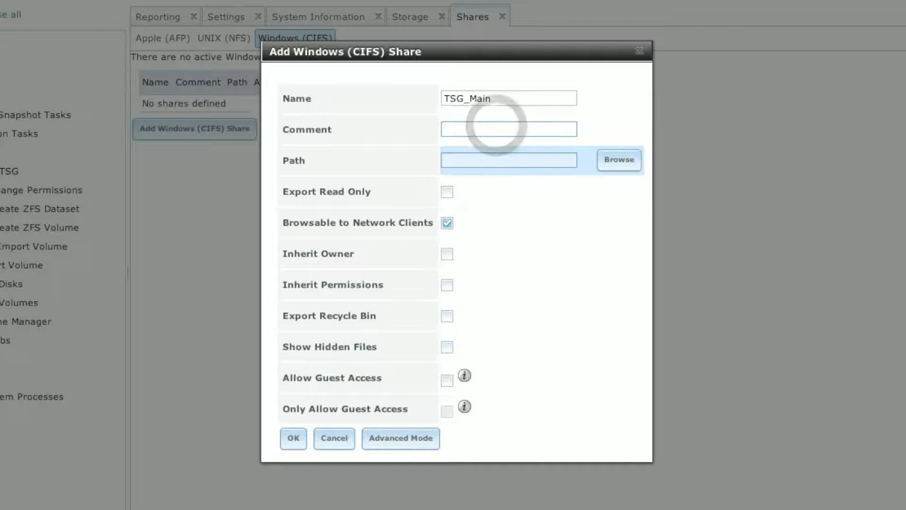
{"action": "type", "text": "Tuff"}
{"action": "key", "text": "BackSpace"}
{"action": "key", "text": "BackSpace"}
{"action": "key", "text": "BackSpace"}
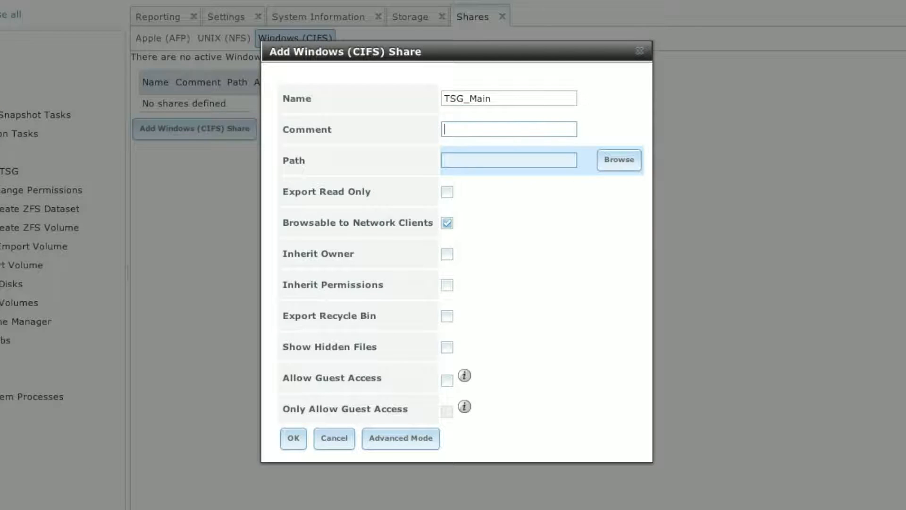
{"action": "type", "text": "Stuffz"}
Point the share at /mnt/TSG, allow guest access, save it, and enable the CIFS service.
{"action": "left_click", "coordinate": [500, 159]}
{"action": "left_click", "coordinate": [613, 161]}
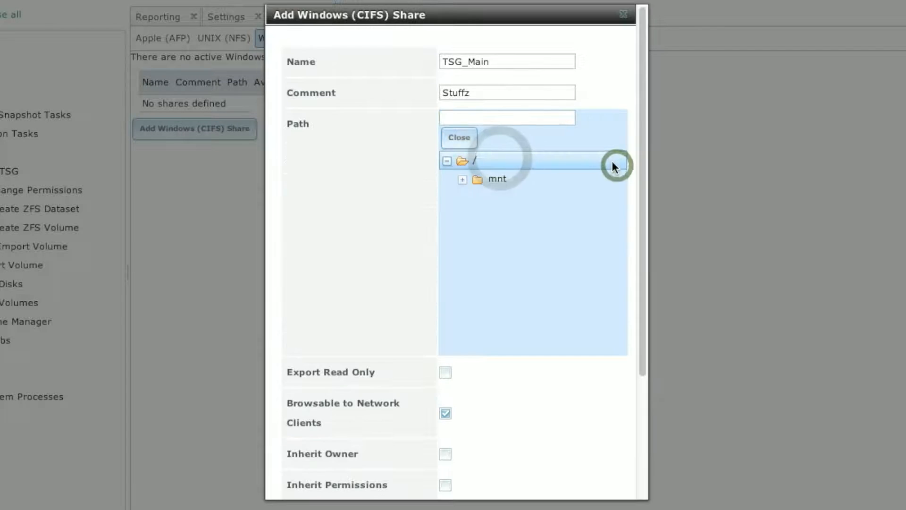
{"action": "left_click", "coordinate": [463, 181]}
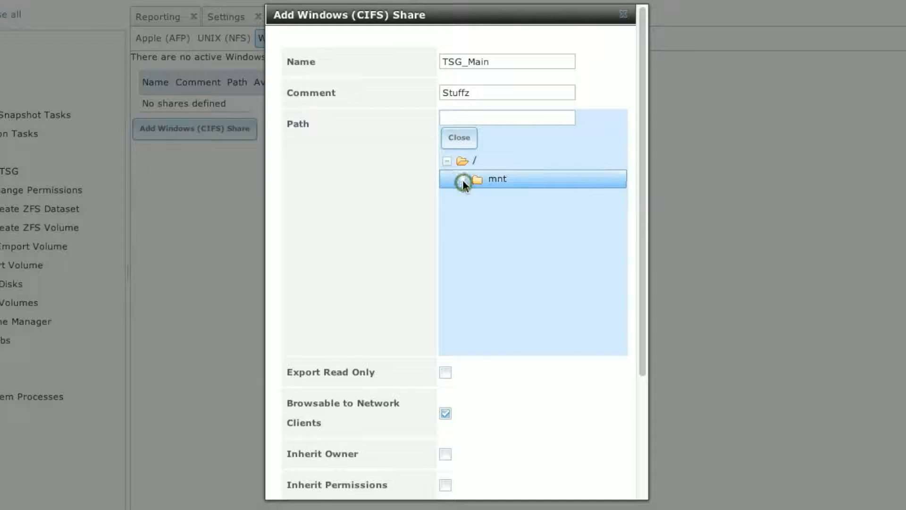
{"action": "left_click", "coordinate": [506, 200]}
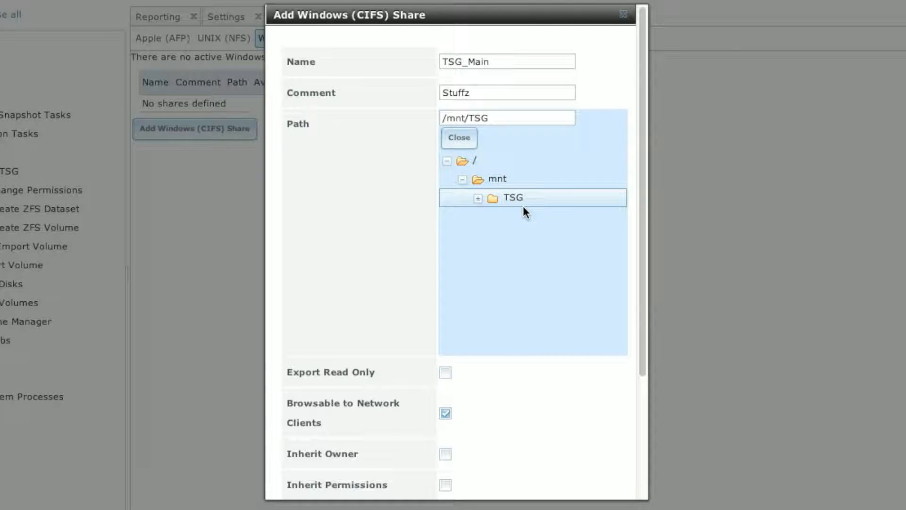
{"action": "left_click_drag", "start_coordinate": [644, 307], "coordinate": [640, 449]}
{"action": "left_click", "coordinate": [445, 417]}
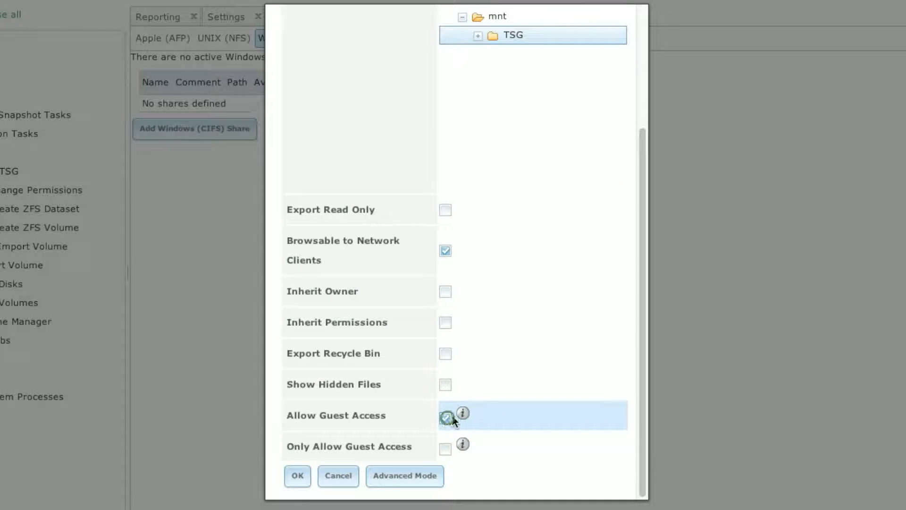
{"action": "left_click", "coordinate": [302, 477]}
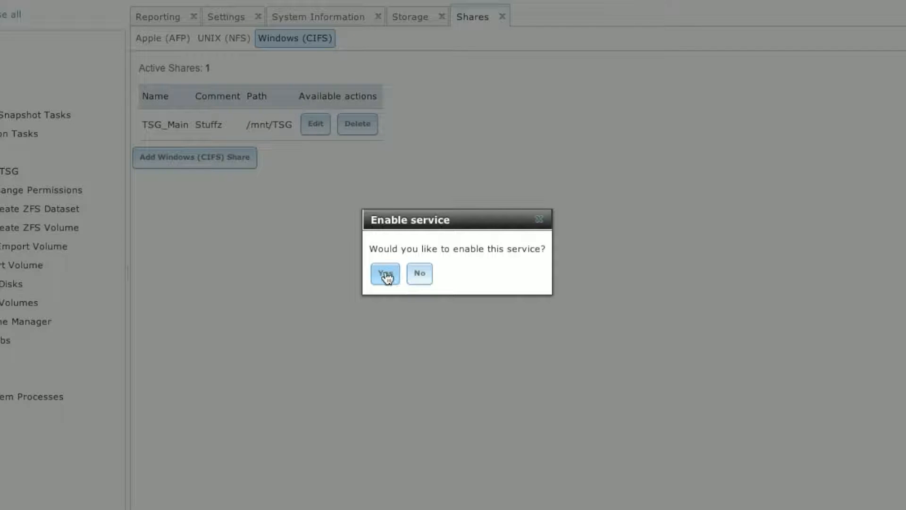
{"action": "left_click", "coordinate": [385, 275]}
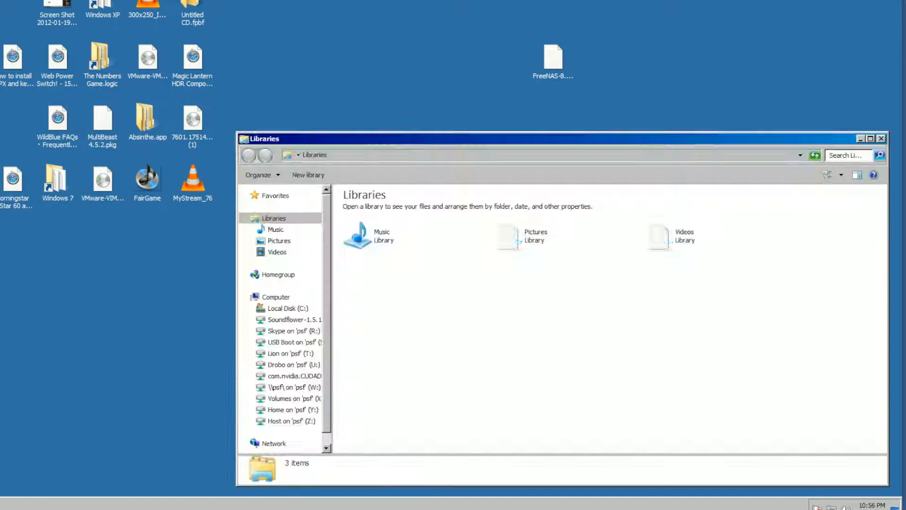
Browse the network to the TSG_Main share on the FREENAS server.
{"action": "left_click_drag", "start_coordinate": [457, 139], "coordinate": [314, 57]}
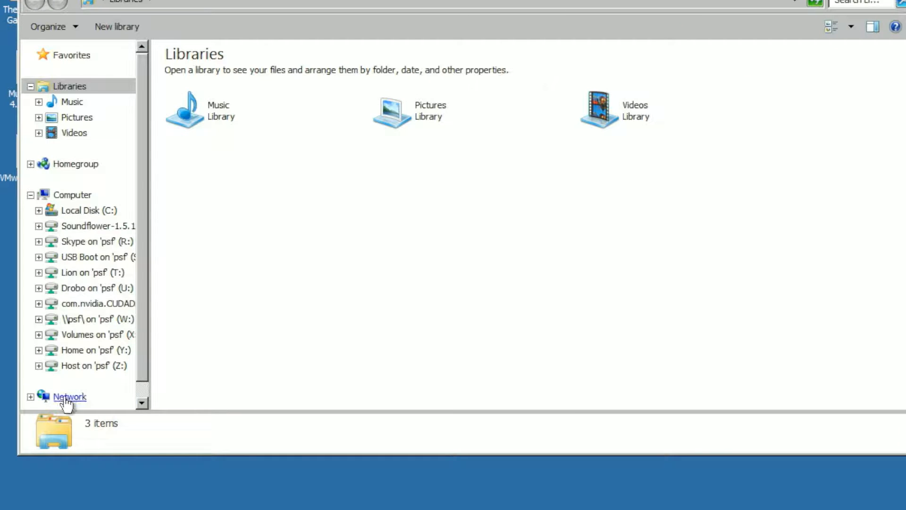
{"action": "left_click", "coordinate": [69, 397]}
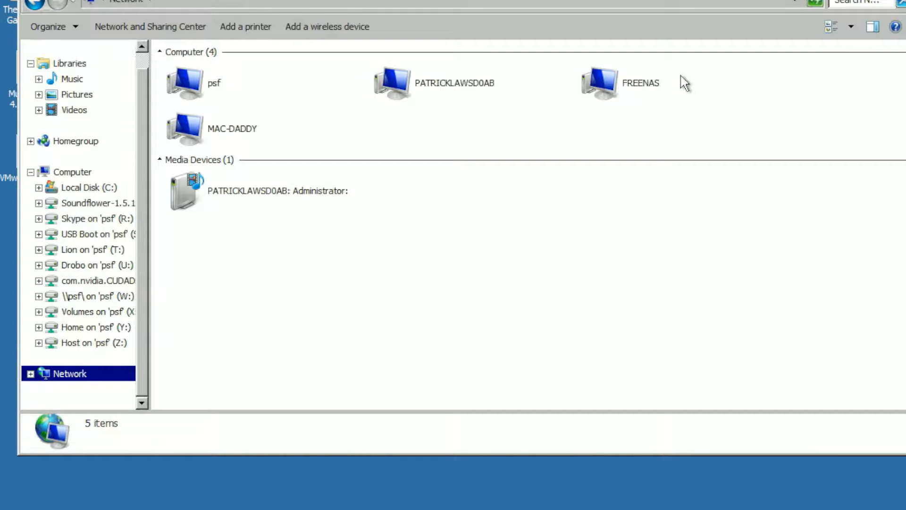
{"action": "double_click", "coordinate": [639, 91]}
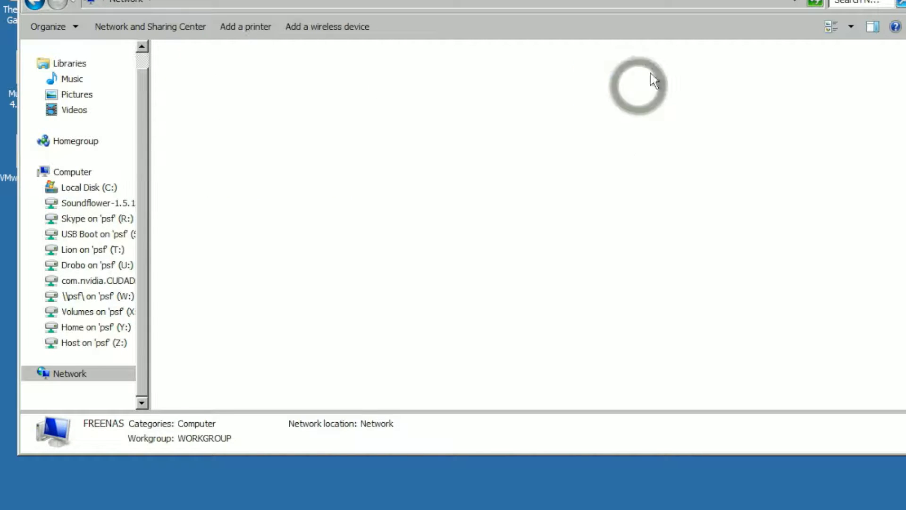
{"action": "double_click", "coordinate": [208, 76]}
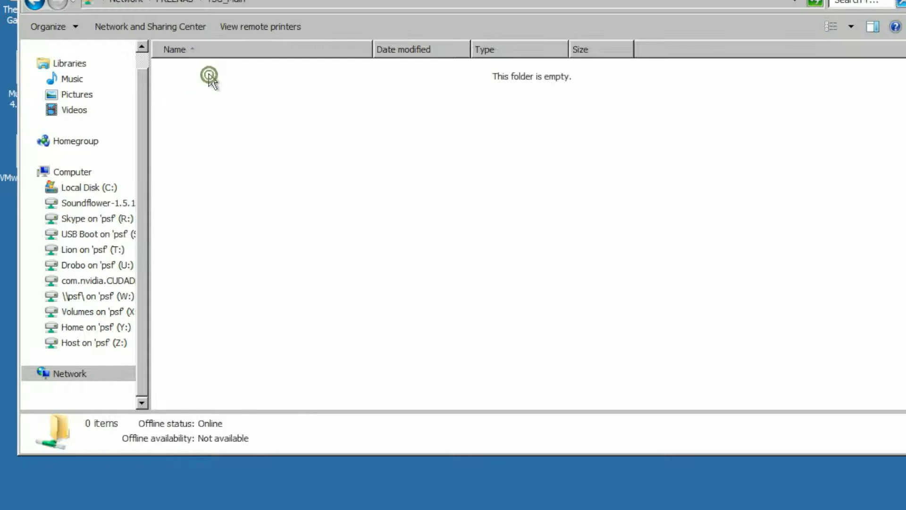
Create a new text document named Yaaaay! in the TSG_Main share.
{"action": "right_click", "coordinate": [502, 212]}
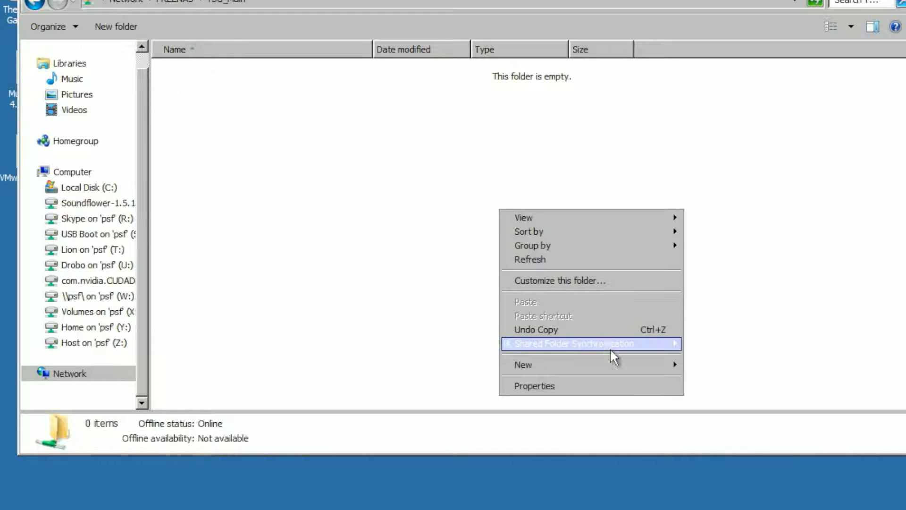
{"action": "left_click", "coordinate": [611, 366]}
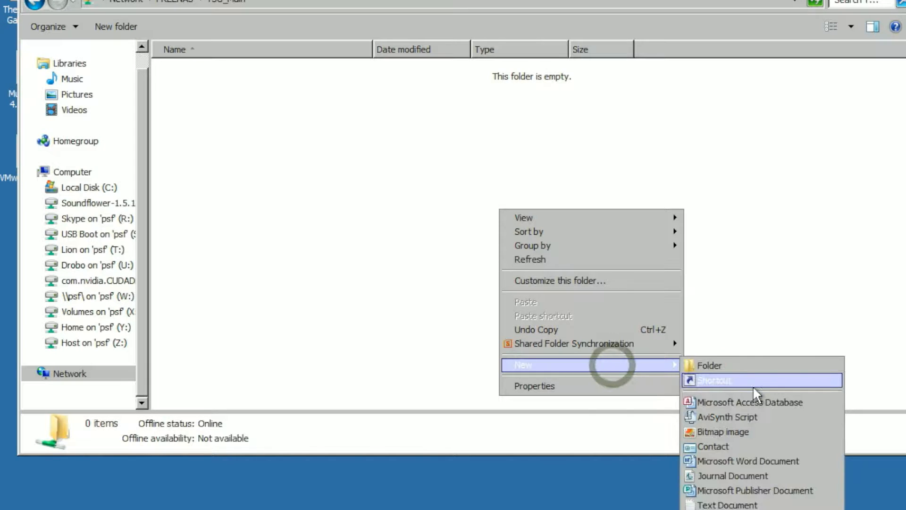
{"action": "left_click", "coordinate": [730, 505]}
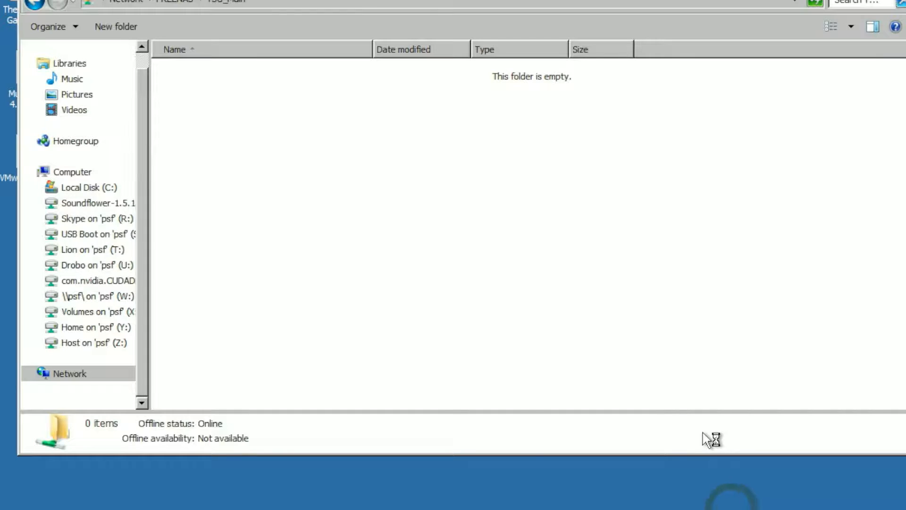
{"action": "type", "text": "Yaaaay!"}
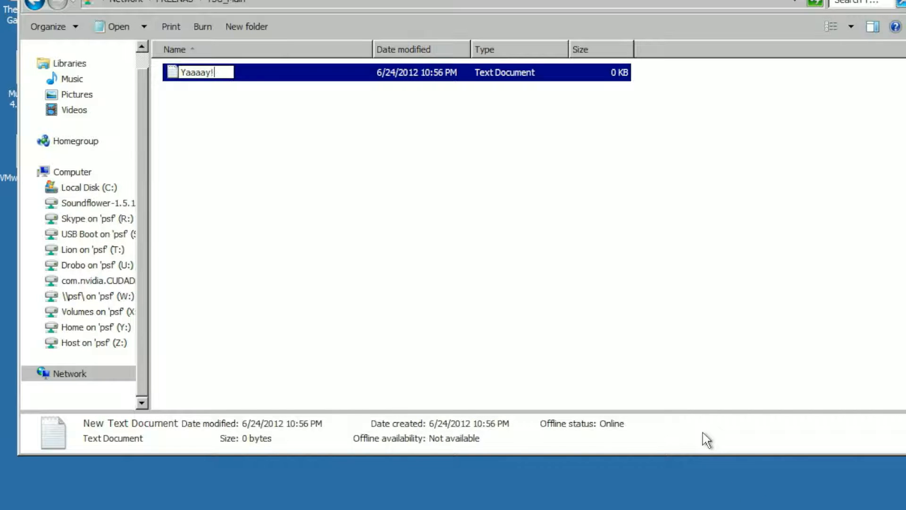
{"action": "key", "text": "Return"}
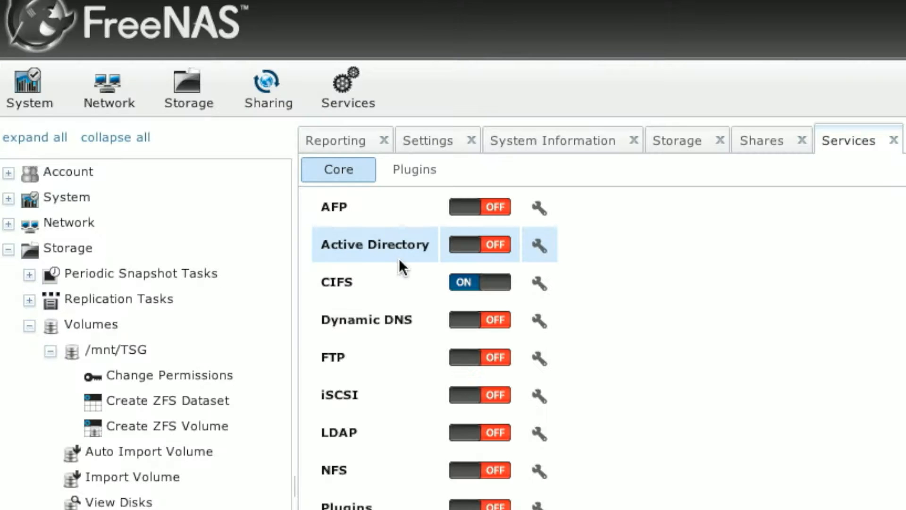
Review the CIFS NetBIOS name, workgroup WORKGROUP and server description, then cancel unchanged.
{"action": "left_click", "coordinate": [348, 93]}
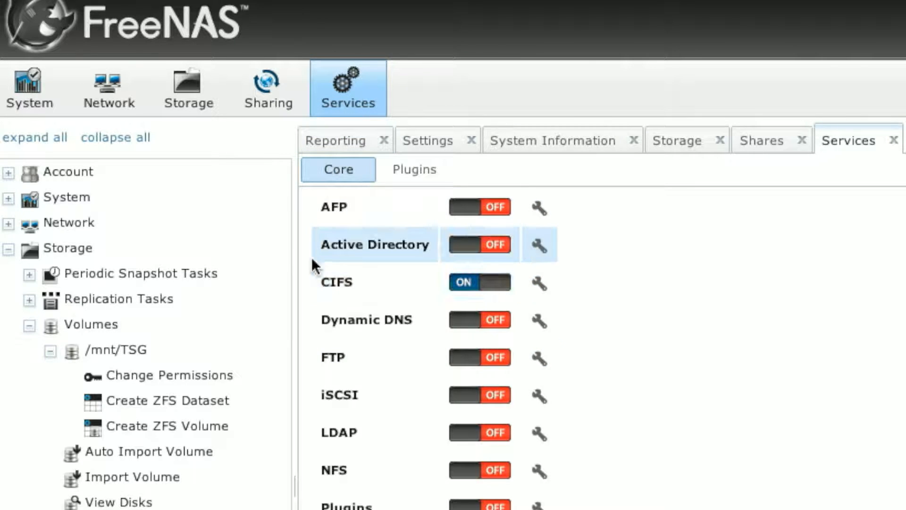
{"action": "left_click", "coordinate": [542, 289]}
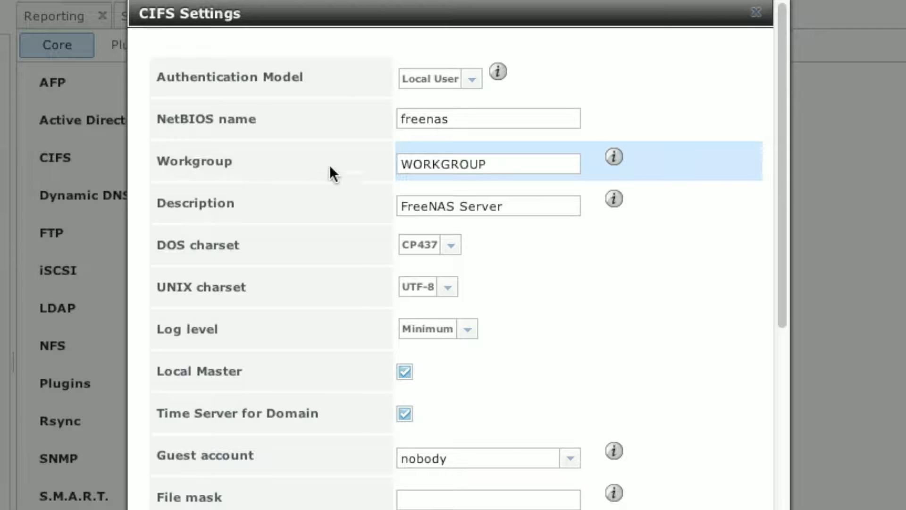
{"action": "left_click", "coordinate": [498, 115]}
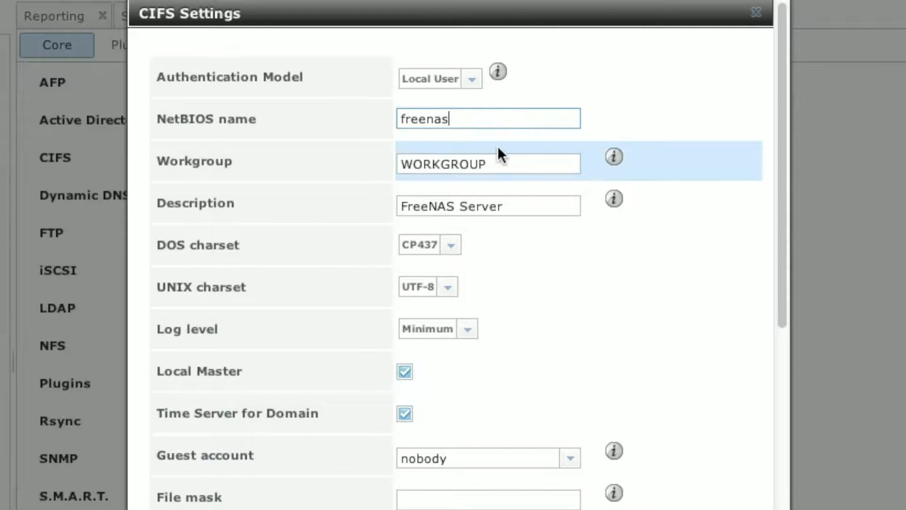
{"action": "left_click", "coordinate": [502, 167]}
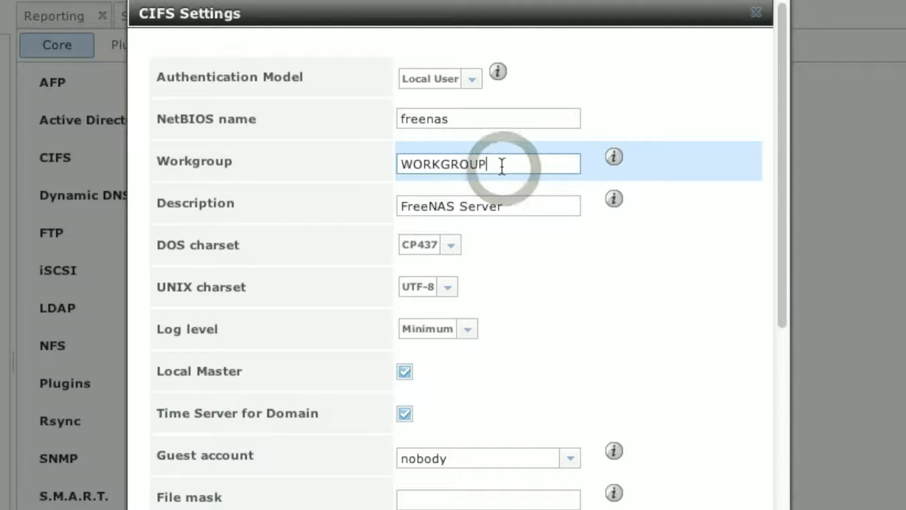
{"action": "left_click", "coordinate": [530, 211]}
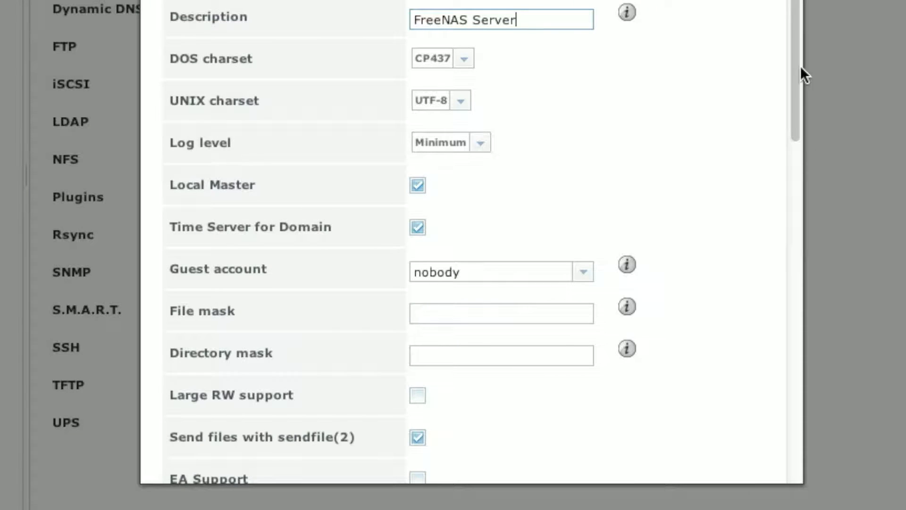
{"action": "mouse_move", "coordinate": [798, 70]}
{"action": "left_mouse_down"}
{"action": "mouse_move", "coordinate": [794, 118]}
{"action": "mouse_move", "coordinate": [790, 54]}
{"action": "left_mouse_up"}
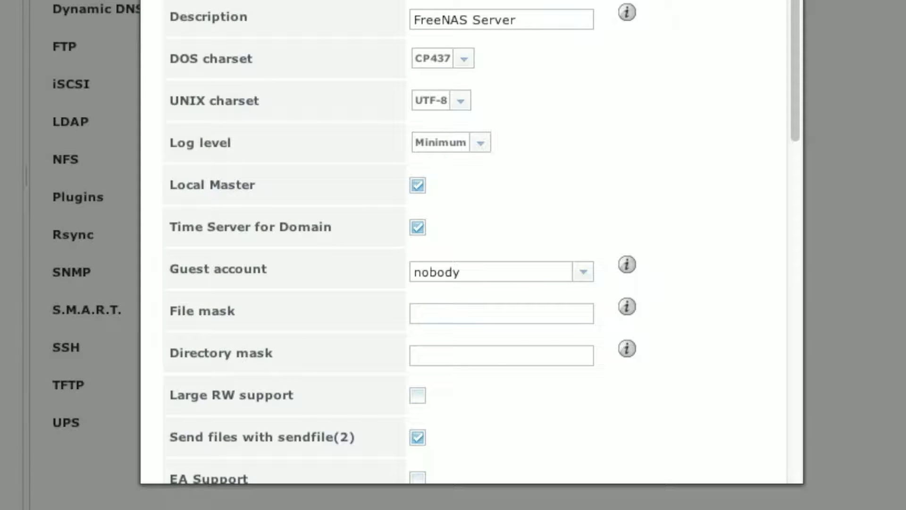
{"action": "left_click_drag", "start_coordinate": [795, 22], "coordinate": [783, 378]}
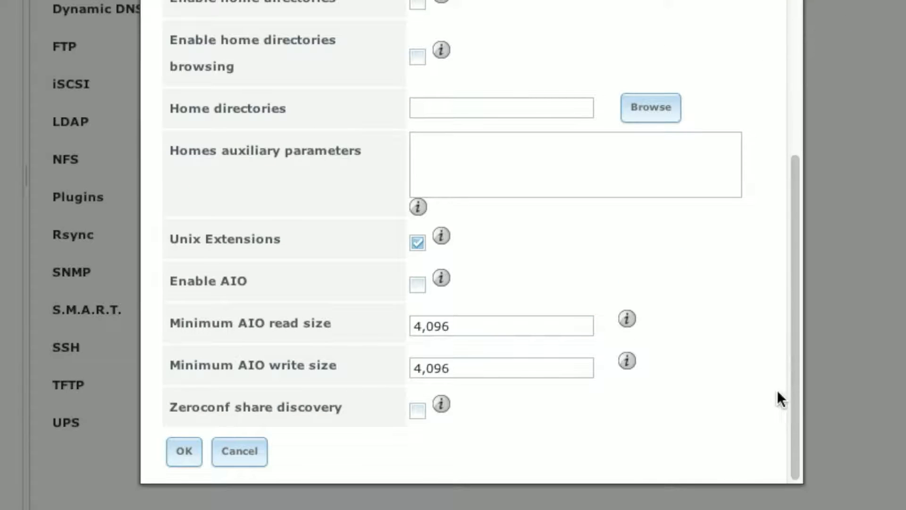
{"action": "left_click", "coordinate": [238, 456]}
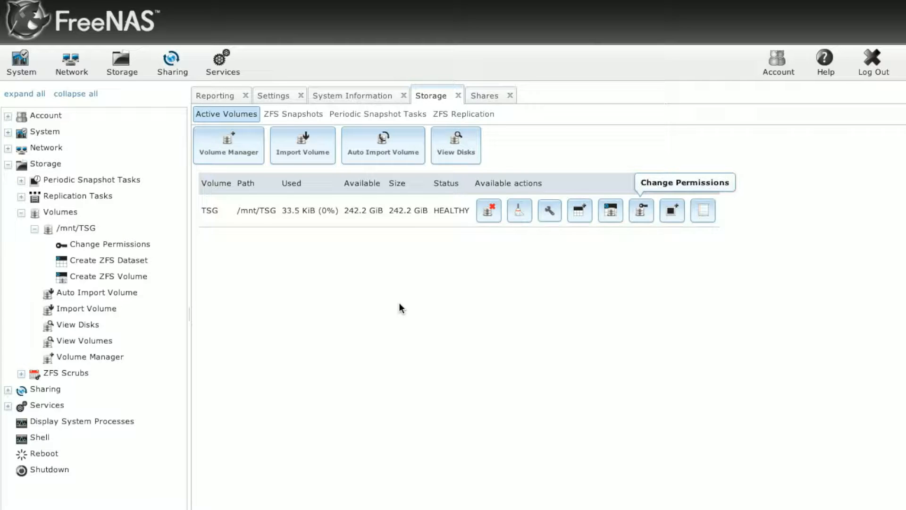
Expand Account > Users and open the Add User form.
{"action": "left_click", "coordinate": [8, 117]}
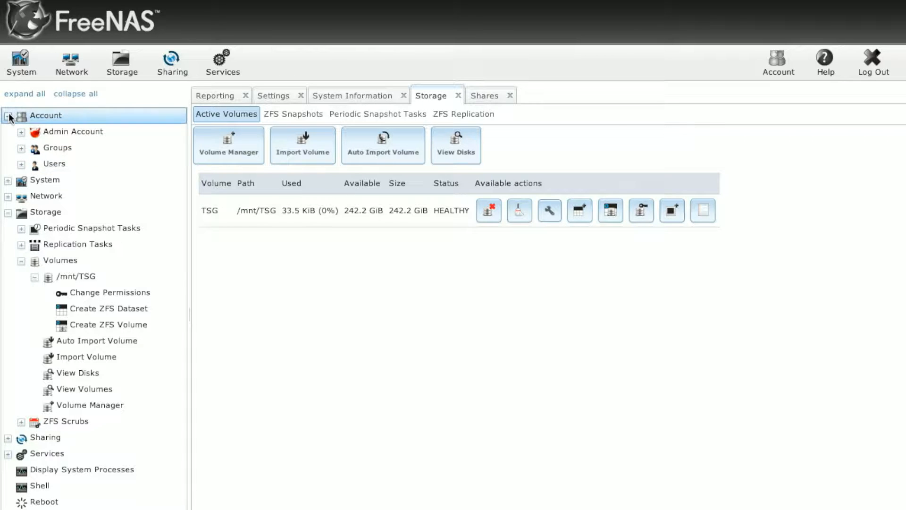
{"action": "left_click", "coordinate": [21, 164]}
{"action": "left_click", "coordinate": [83, 183]}
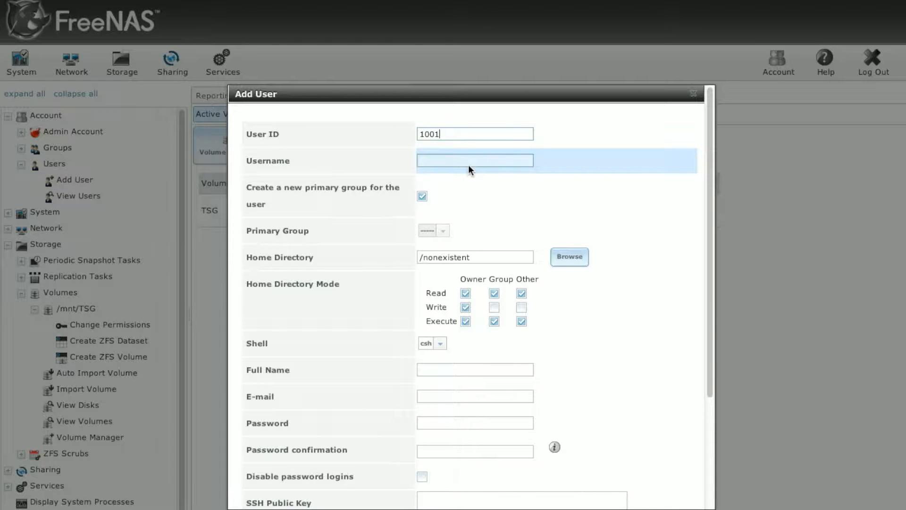
Enter the new user's username and a matching full name.
{"action": "left_click", "coordinate": [468, 163]}
{"action": "type", "text": "Pox"}
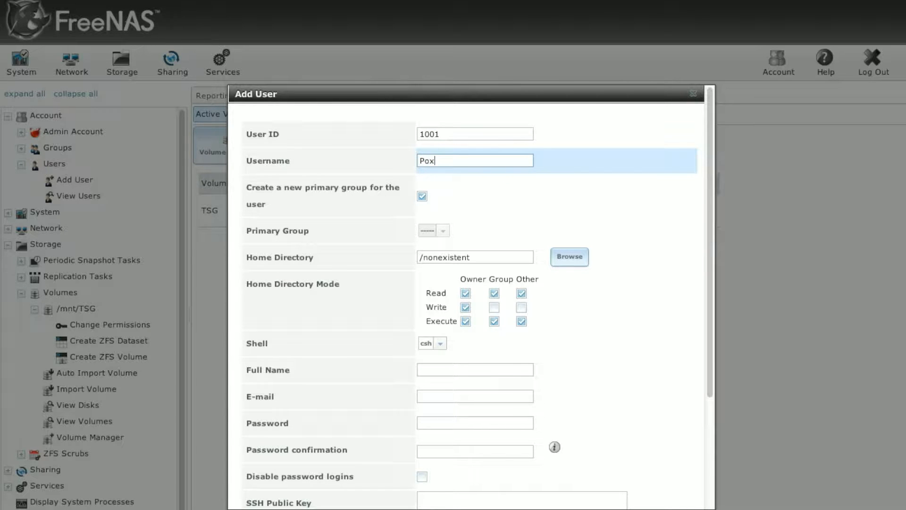
{"action": "key", "text": "Tab"}
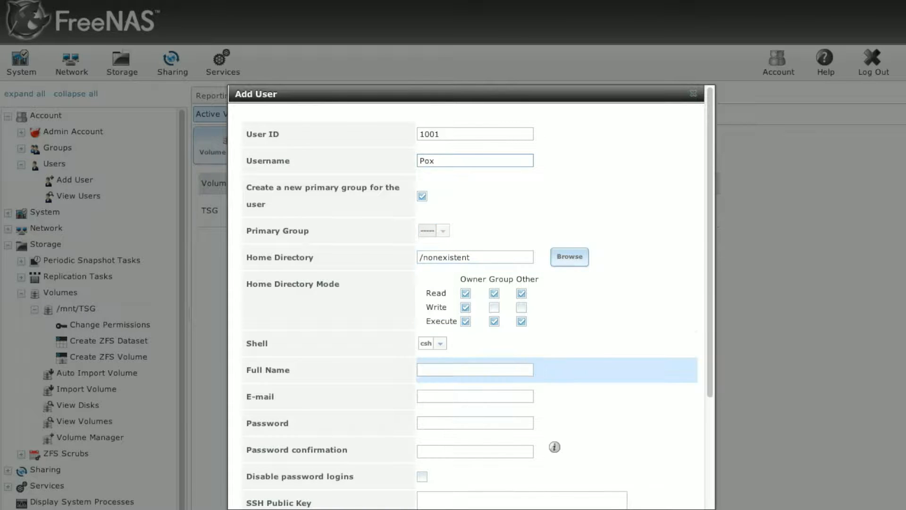
{"action": "left_click", "coordinate": [435, 370]}
{"action": "type", "text": "Pox"}
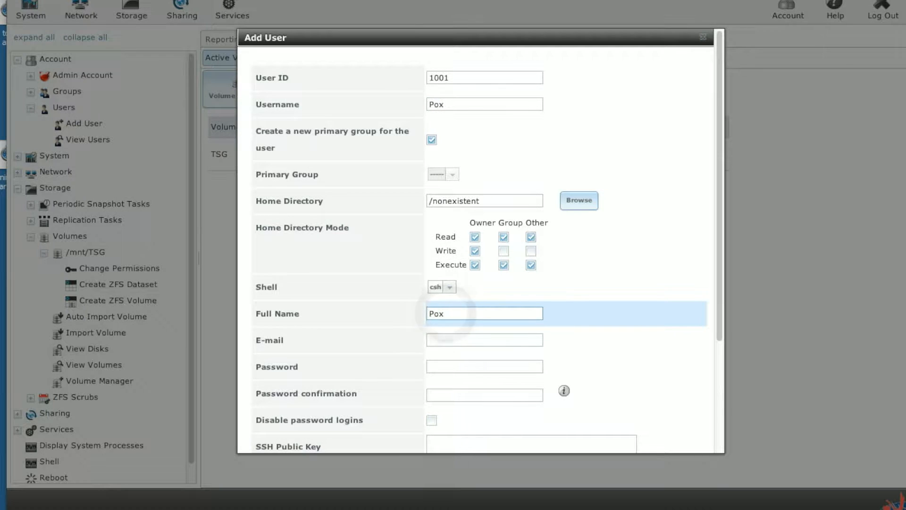
{"action": "left_click_drag", "start_coordinate": [720, 329], "coordinate": [720, 440]}
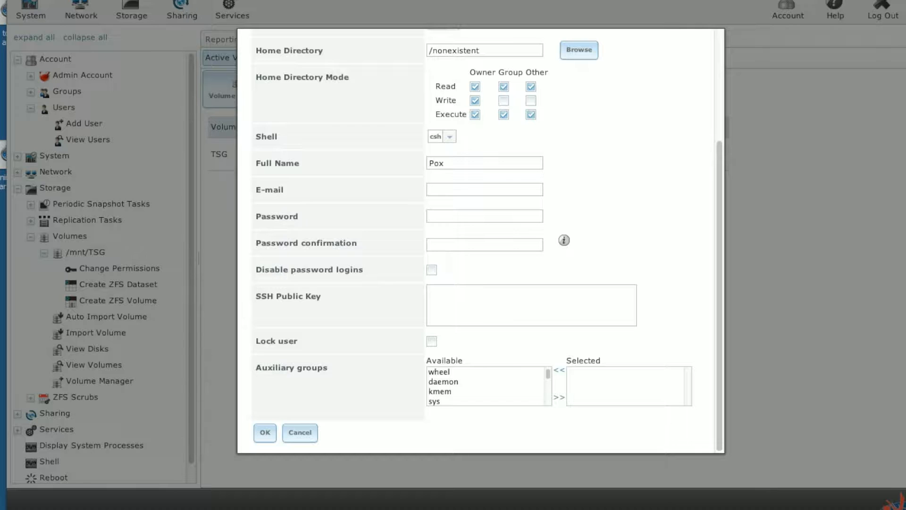
Set and confirm the account password, then save the new user.
{"action": "left_click", "coordinate": [264, 432]}
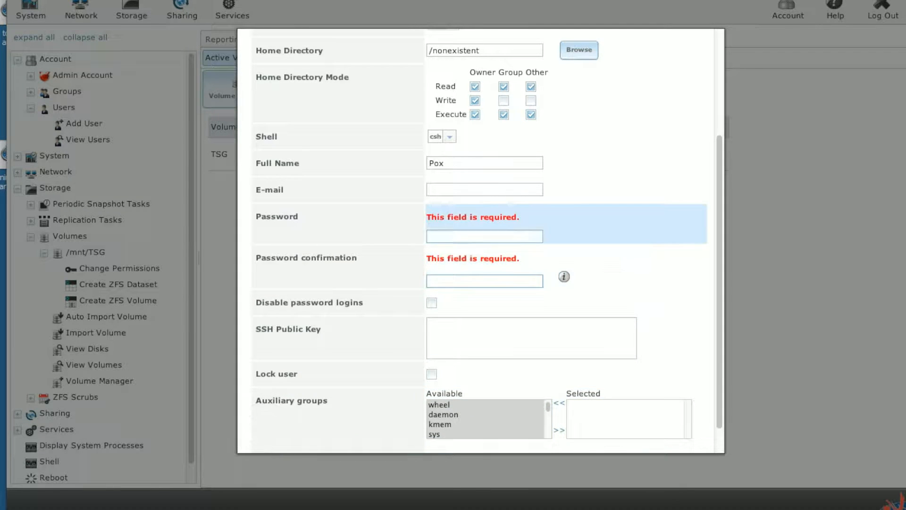
{"action": "left_click", "coordinate": [455, 240]}
{"action": "type", "text": "•••"}
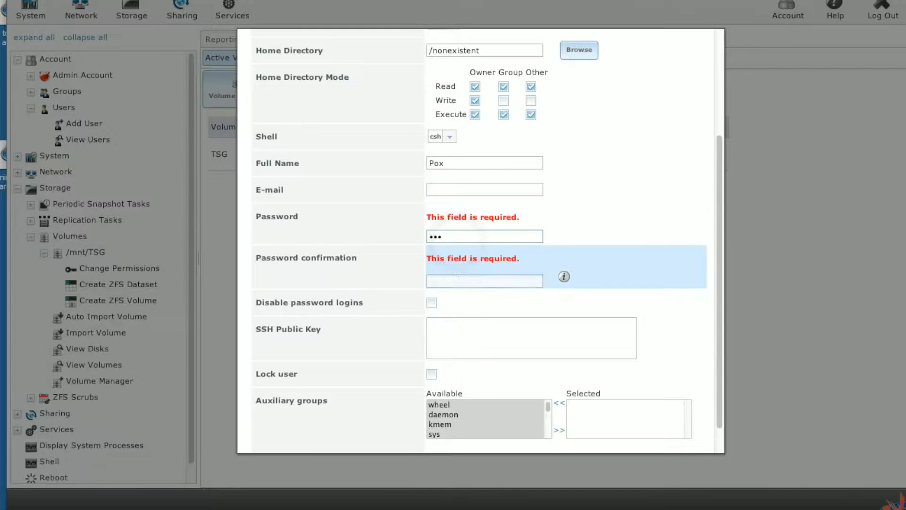
{"action": "left_click", "coordinate": [459, 277]}
{"action": "type", "text": "•••"}
{"action": "left_click", "coordinate": [258, 496]}
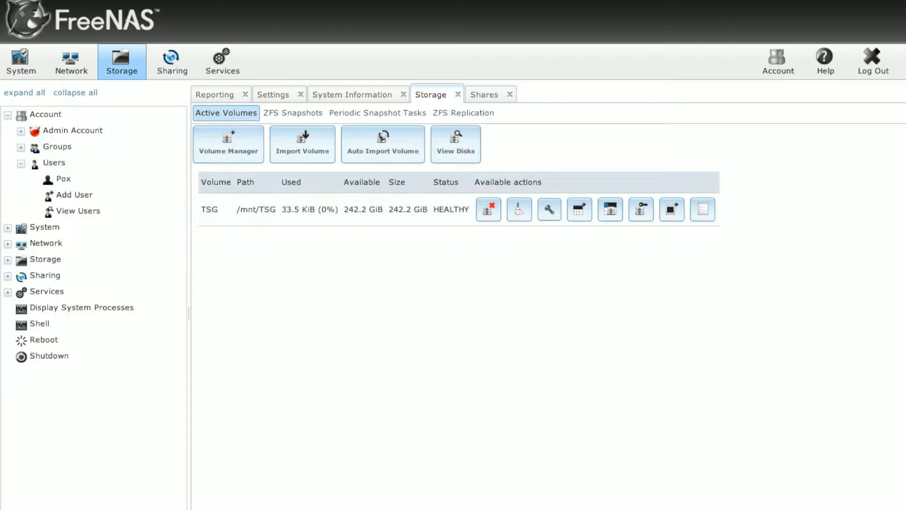
Open the Change Permissions dialog for the TSG volume.
{"action": "left_click", "coordinate": [8, 259]}
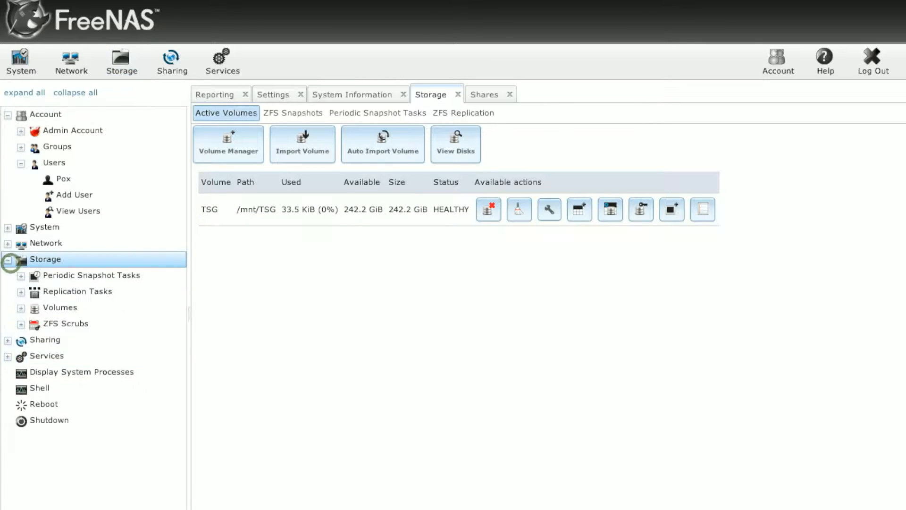
{"action": "left_click", "coordinate": [20, 308]}
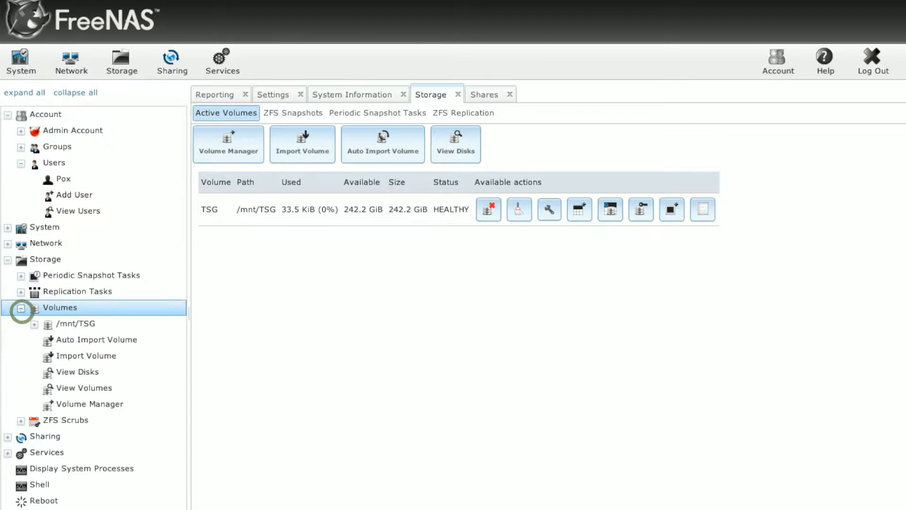
{"action": "left_click", "coordinate": [73, 387]}
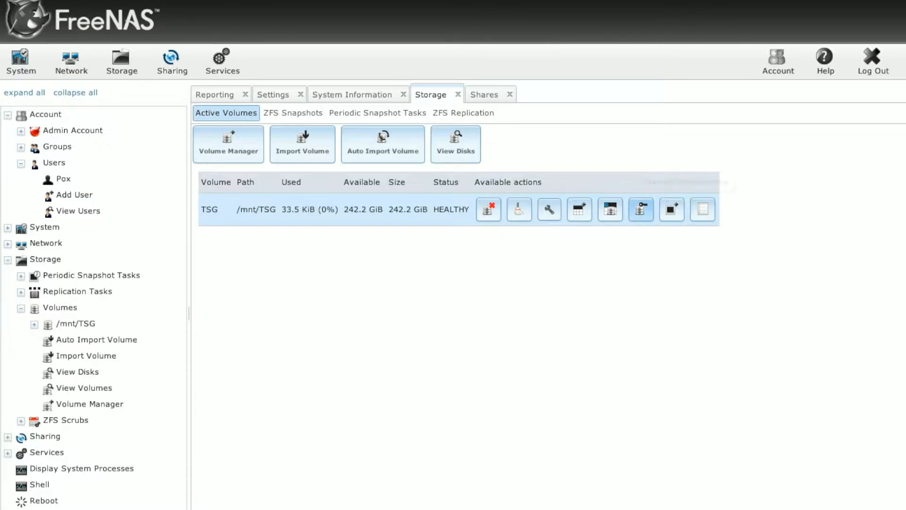
{"action": "left_click", "coordinate": [641, 209]}
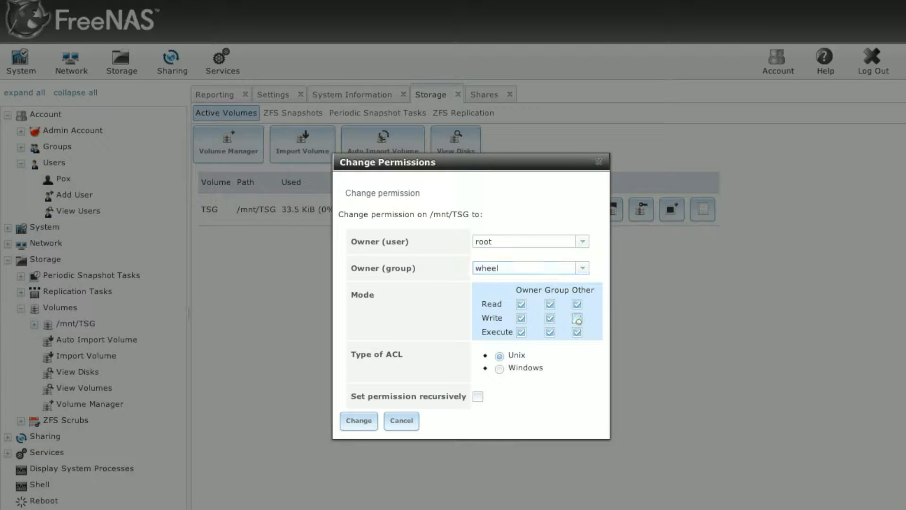
Clear all group and other permissions and make the new user owner of /mnt/TSG.
{"action": "left_click", "coordinate": [577, 319]}
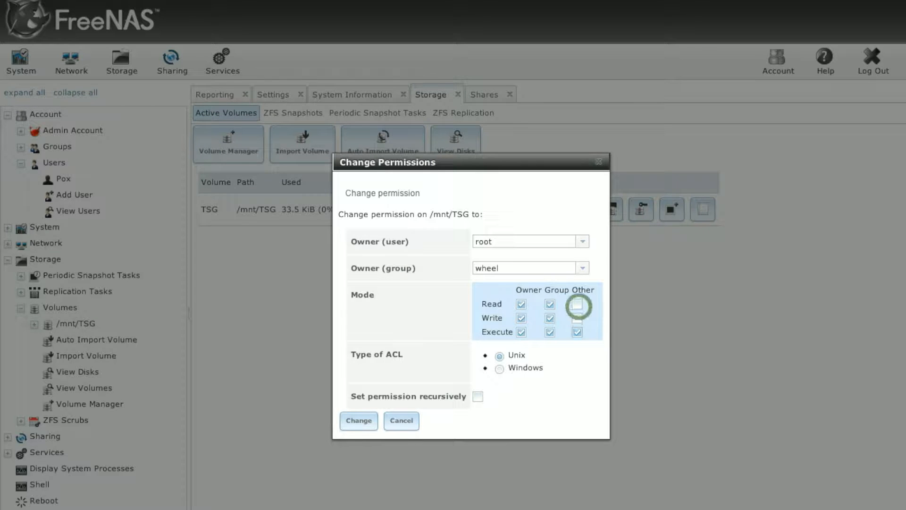
{"action": "left_click", "coordinate": [576, 332]}
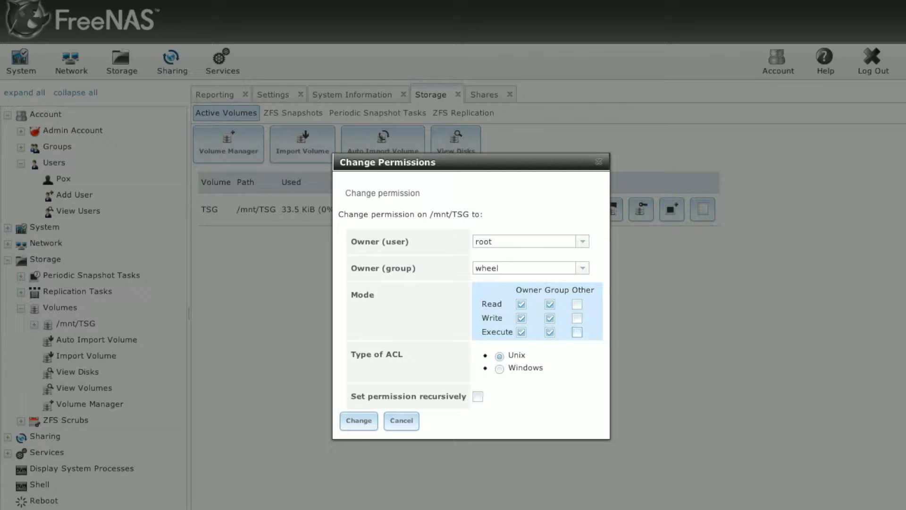
{"action": "left_click", "coordinate": [550, 304]}
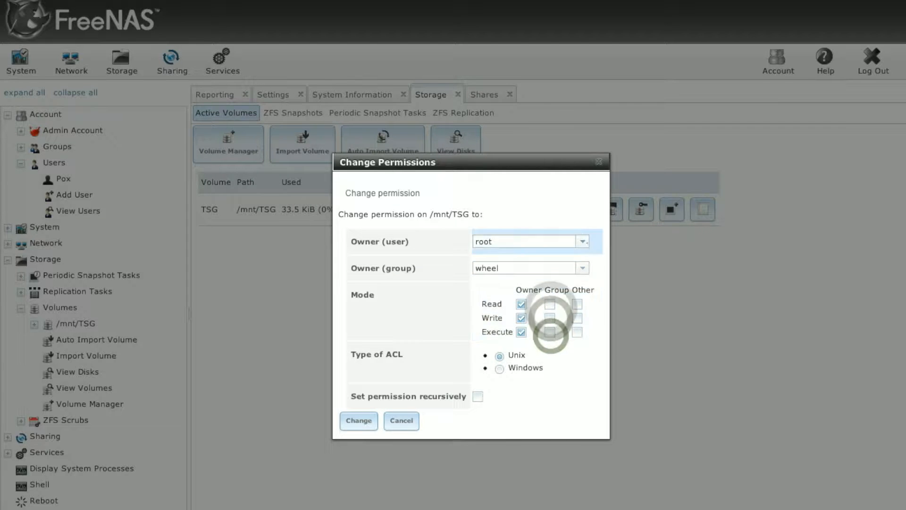
{"action": "left_click", "coordinate": [584, 241]}
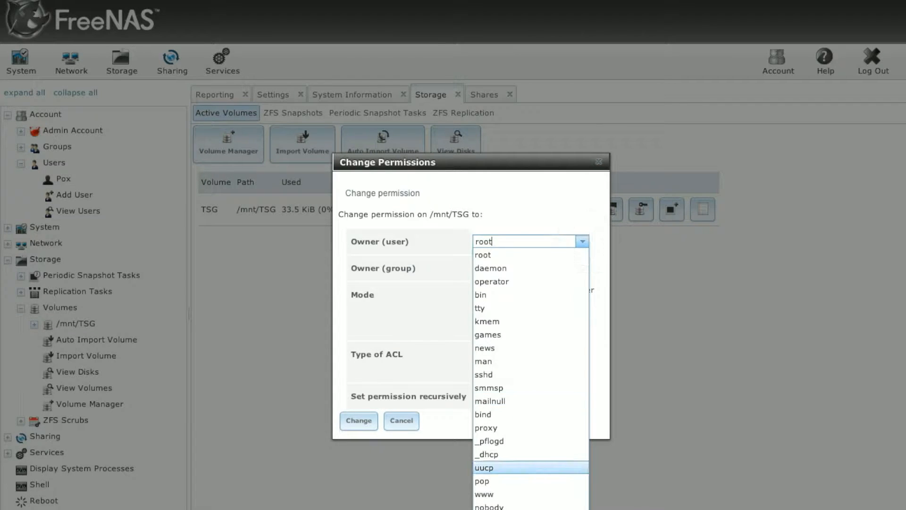
{"action": "left_click", "coordinate": [514, 509]}
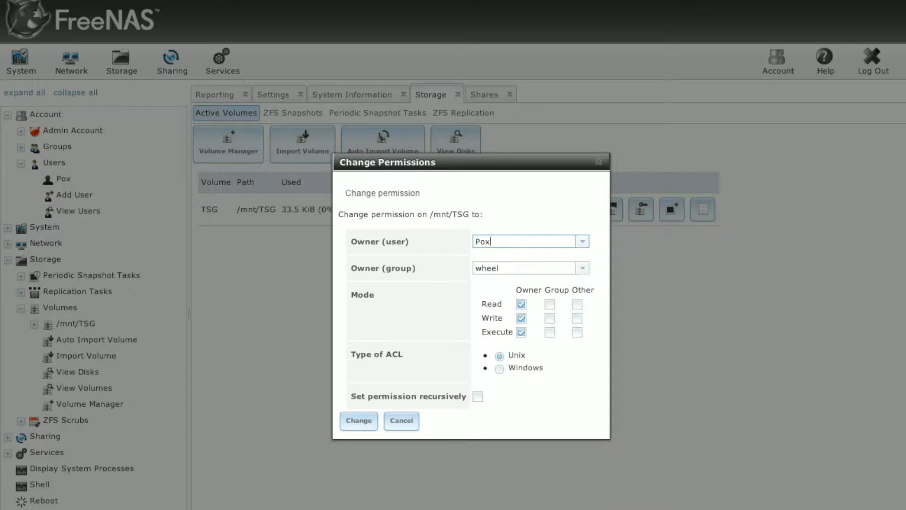
{"action": "left_click", "coordinate": [359, 421]}
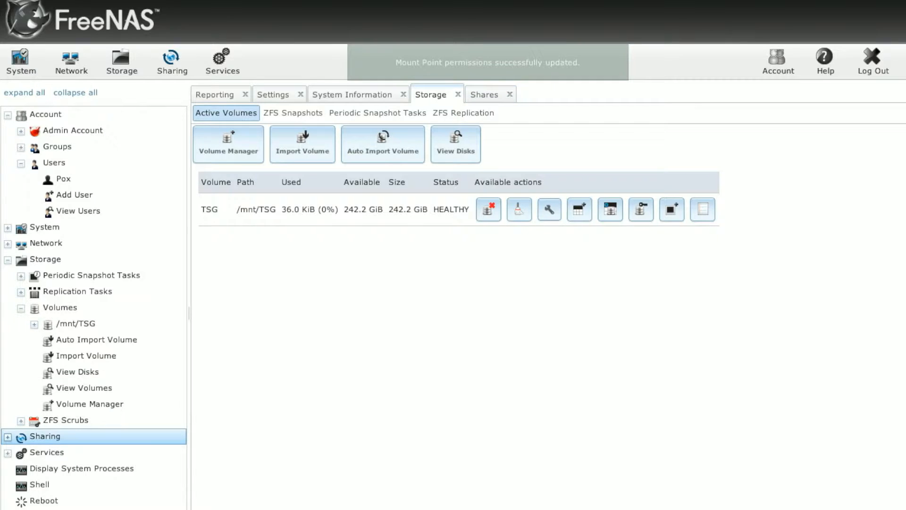
Uncheck Allow Guest Access on the TSG_Main CIFS share.
{"action": "left_click", "coordinate": [171, 63]}
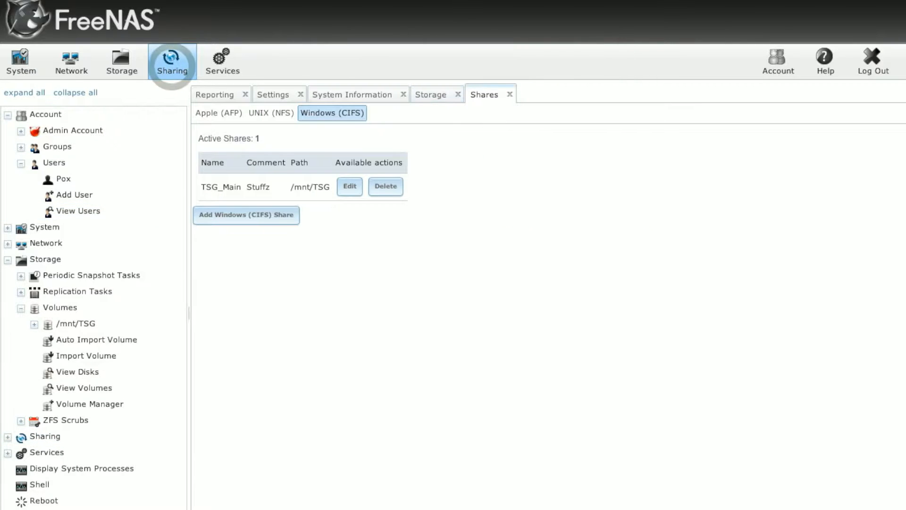
{"action": "left_click", "coordinate": [351, 188]}
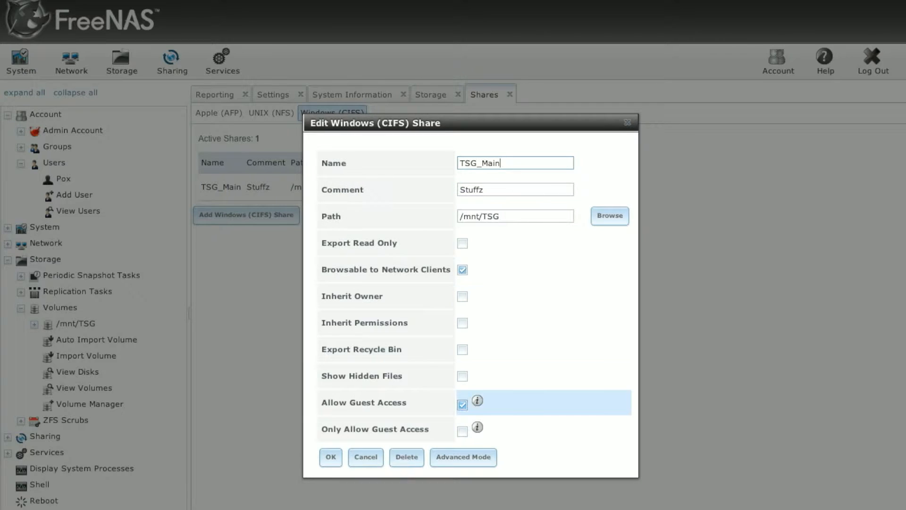
{"action": "left_click", "coordinate": [462, 405]}
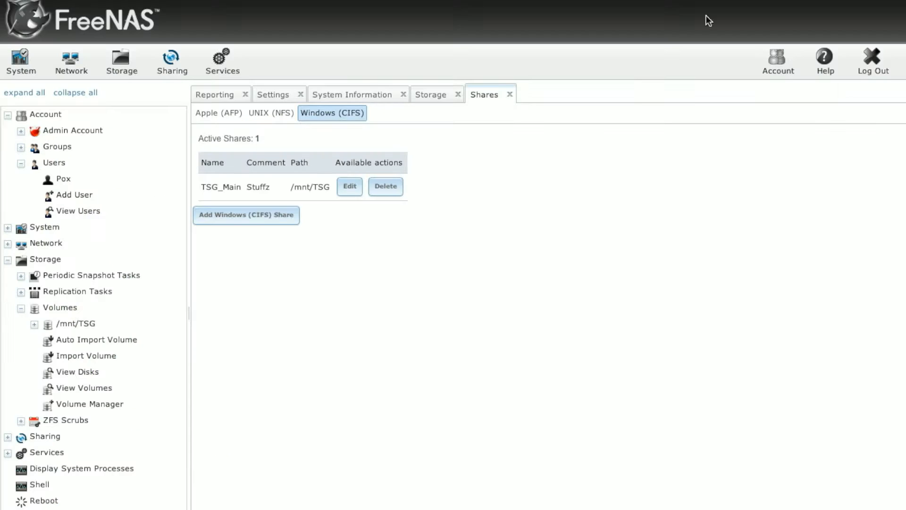
{"action": "left_click", "coordinate": [65, 200]}
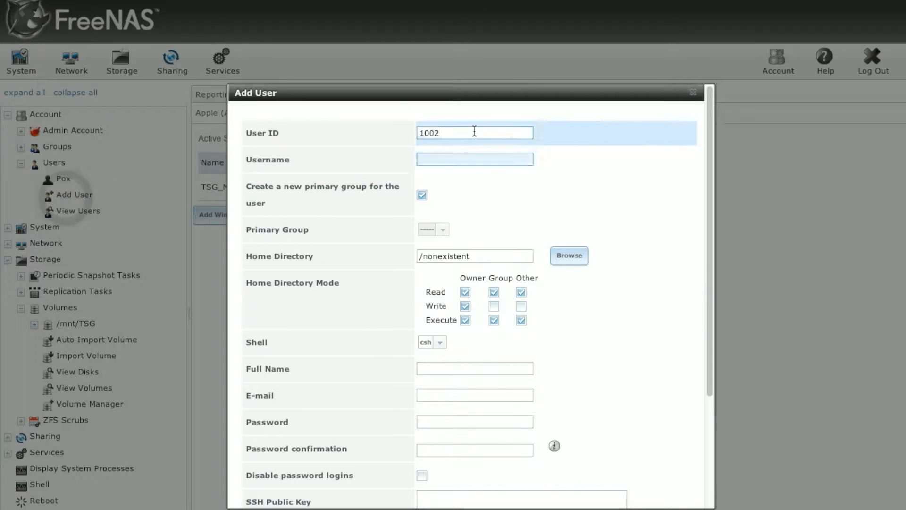
Enter the second user's username and full name.
{"action": "left_click", "coordinate": [470, 161]}
{"action": "type", "text": "Ragable"}
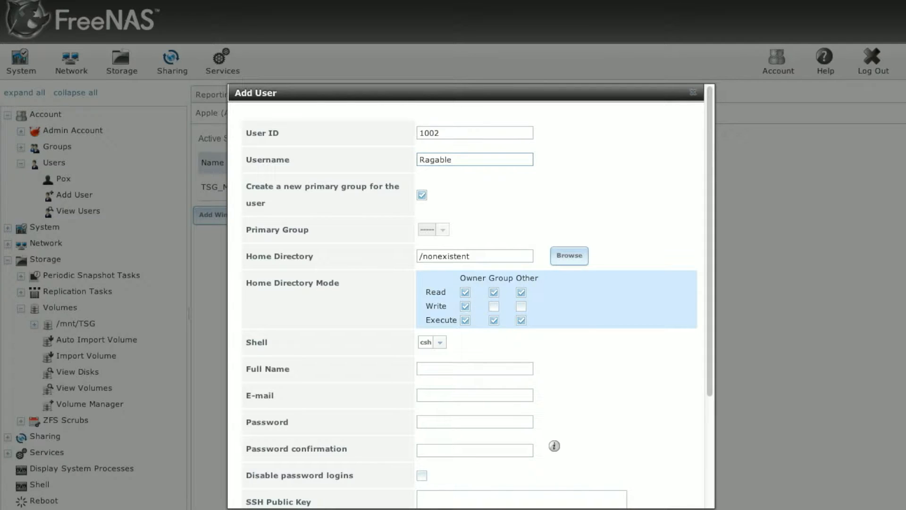
{"action": "left_click", "coordinate": [714, 379]}
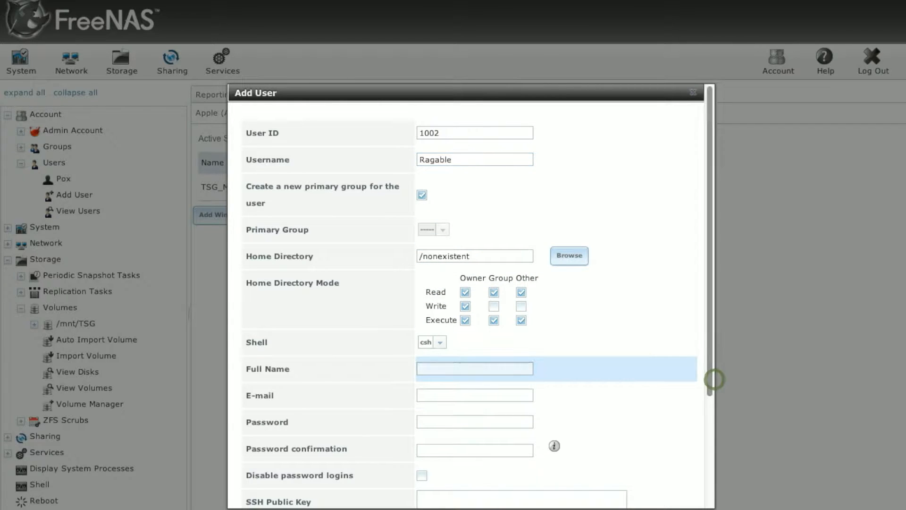
{"action": "left_click", "coordinate": [461, 363]}
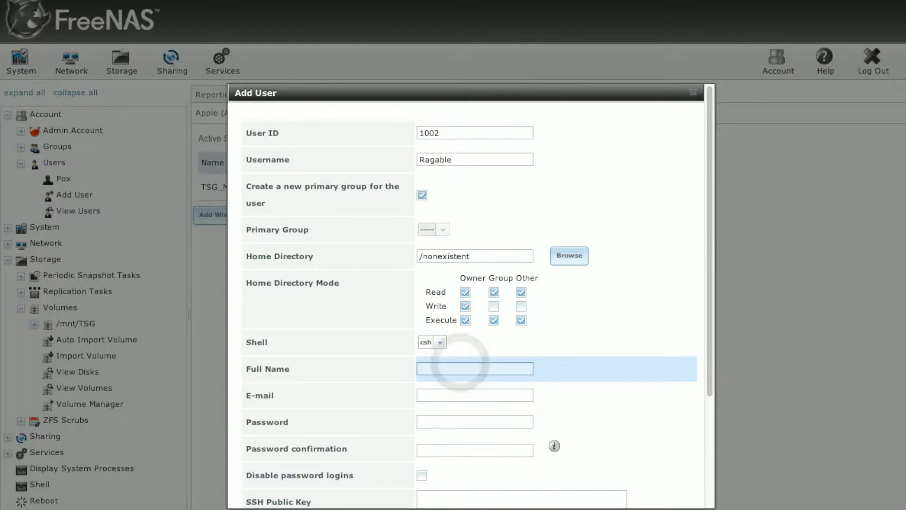
{"action": "type", "text": "Ragable Awesome Sauce"}
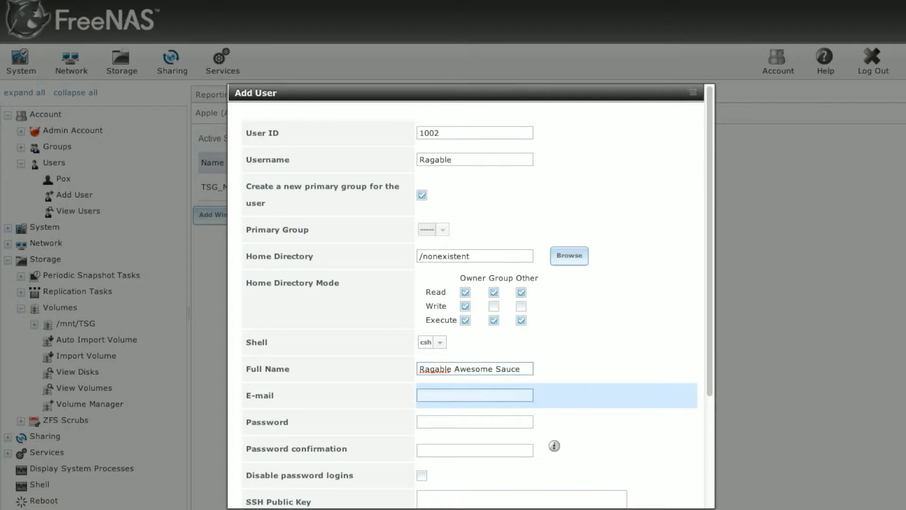
Set and confirm the second user's password and save the account.
{"action": "left_click", "coordinate": [481, 424]}
{"action": "type", "text": "••••"}
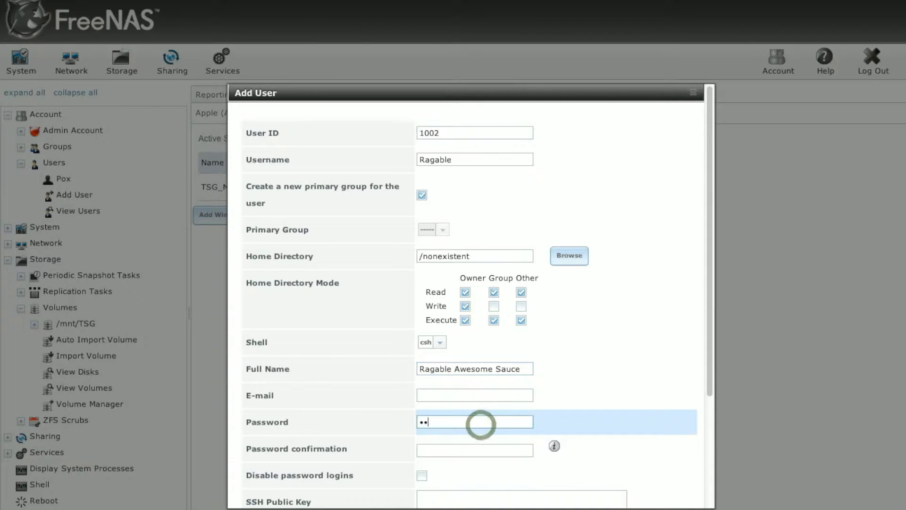
{"action": "left_click", "coordinate": [474, 450]}
{"action": "type", "text": "••••"}
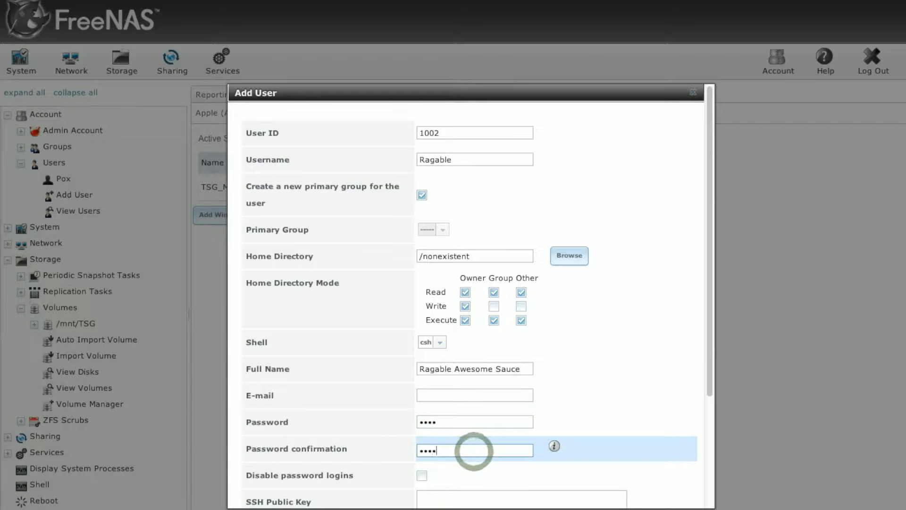
{"action": "left_click", "coordinate": [711, 484]}
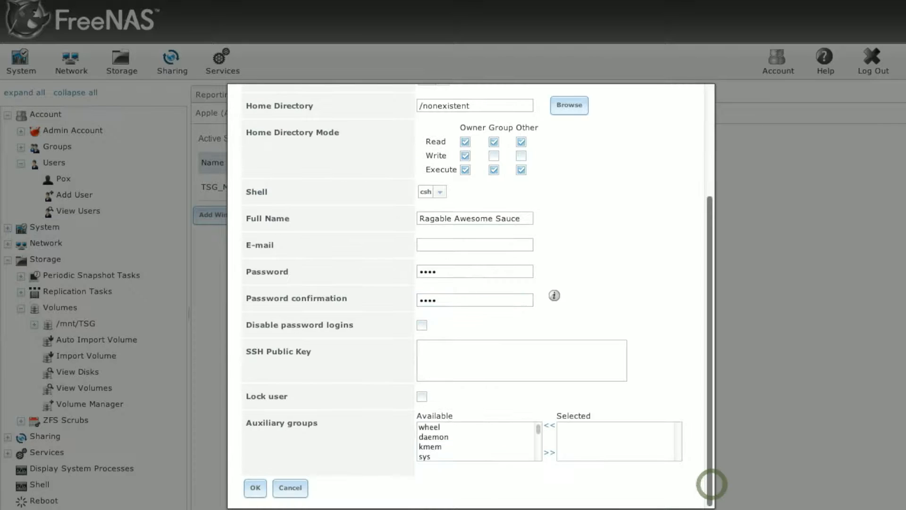
{"action": "left_click", "coordinate": [255, 488]}
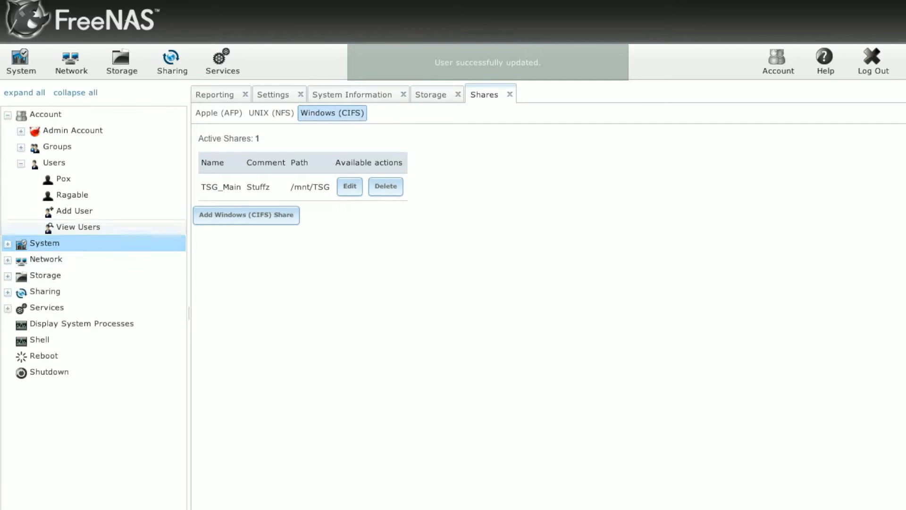
{"action": "left_click", "coordinate": [21, 148]}
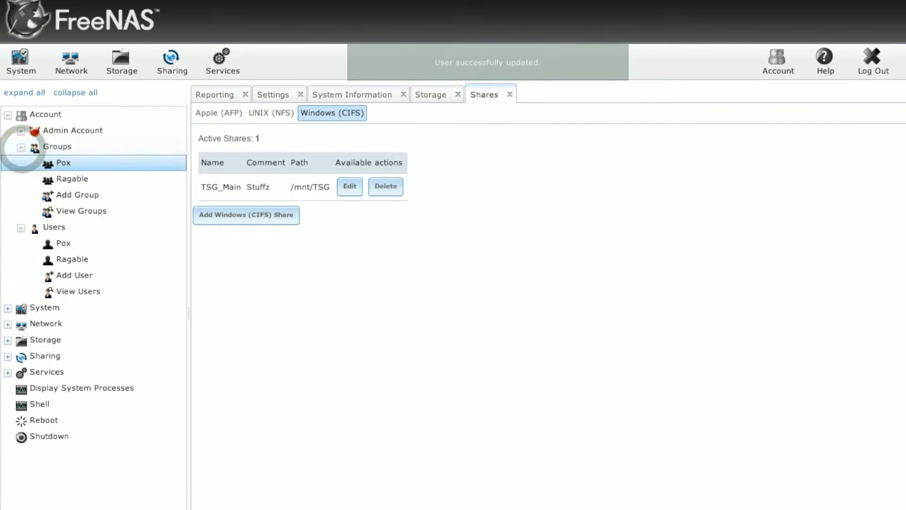
Add a group named TSG.
{"action": "left_click", "coordinate": [67, 195]}
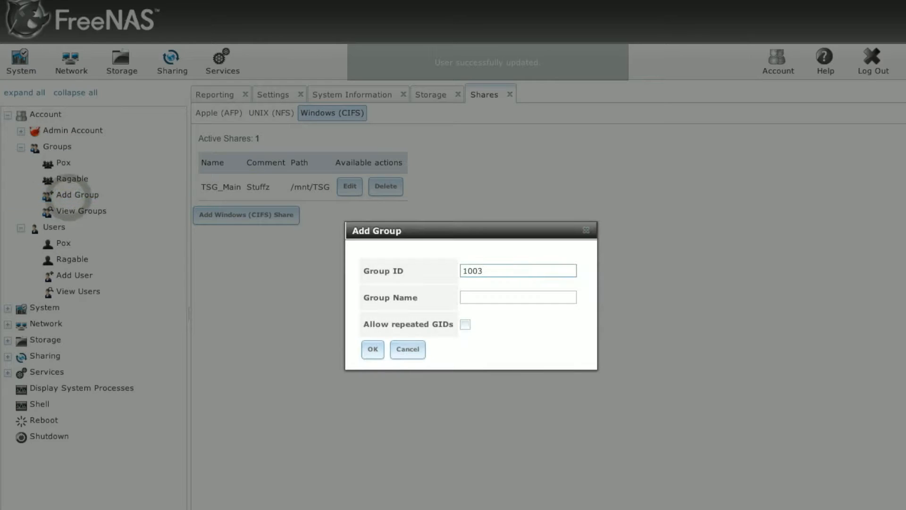
{"action": "left_click", "coordinate": [509, 302]}
{"action": "type", "text": "TSG"}
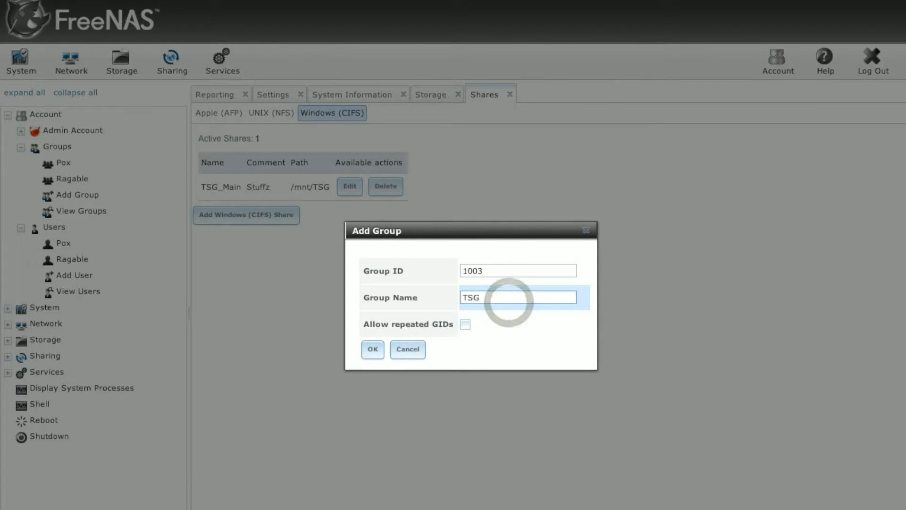
{"action": "left_click", "coordinate": [376, 349]}
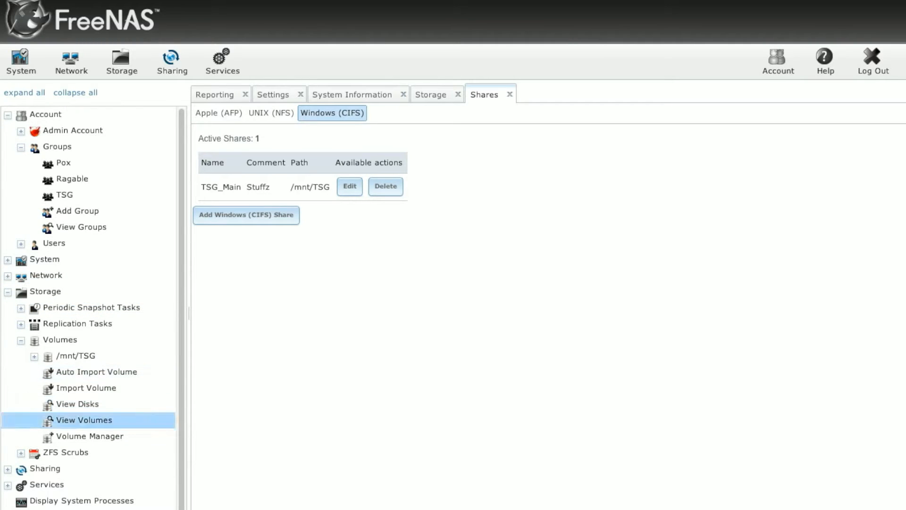
Set /mnt/TSG's owning group to TSG with group read, write and execute permissions.
{"action": "left_click", "coordinate": [80, 420]}
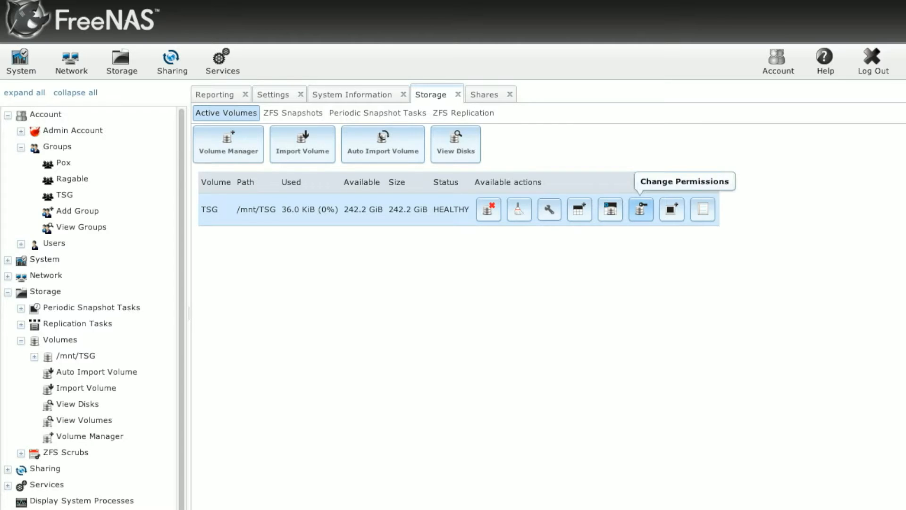
{"action": "left_click", "coordinate": [641, 209]}
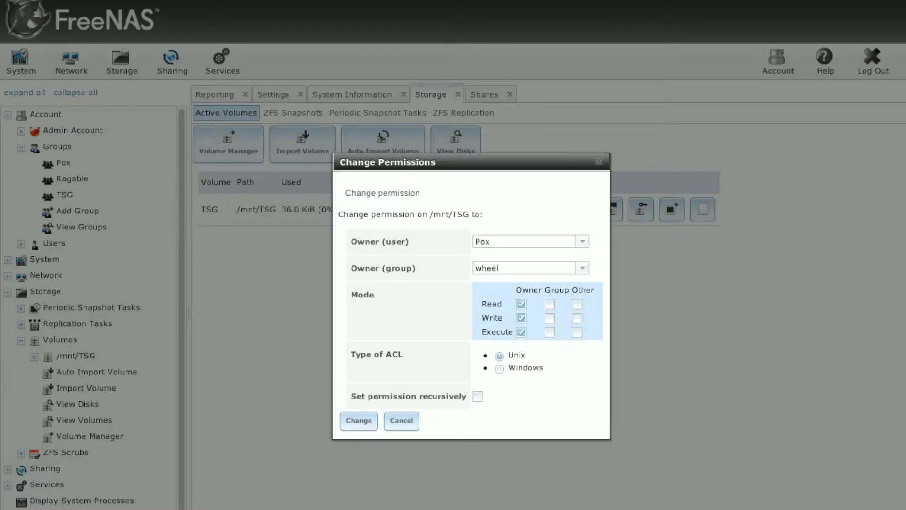
{"action": "left_click", "coordinate": [582, 268]}
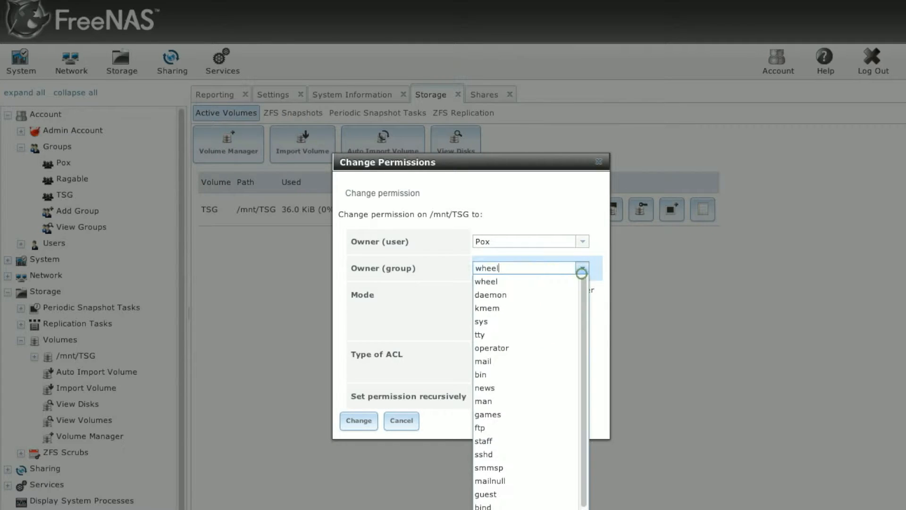
{"action": "scroll", "coordinate": [583, 305], "scroll_direction": "down", "scroll_amount": 3}
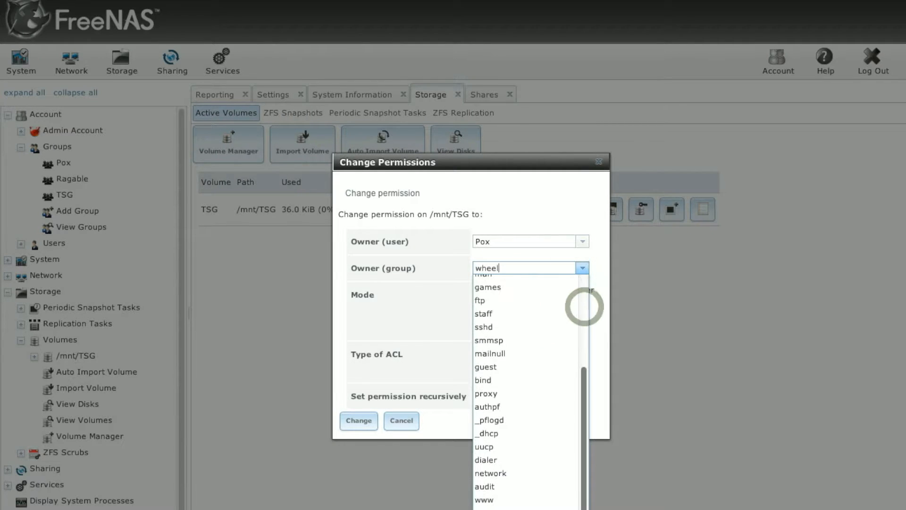
{"action": "left_click", "coordinate": [486, 500]}
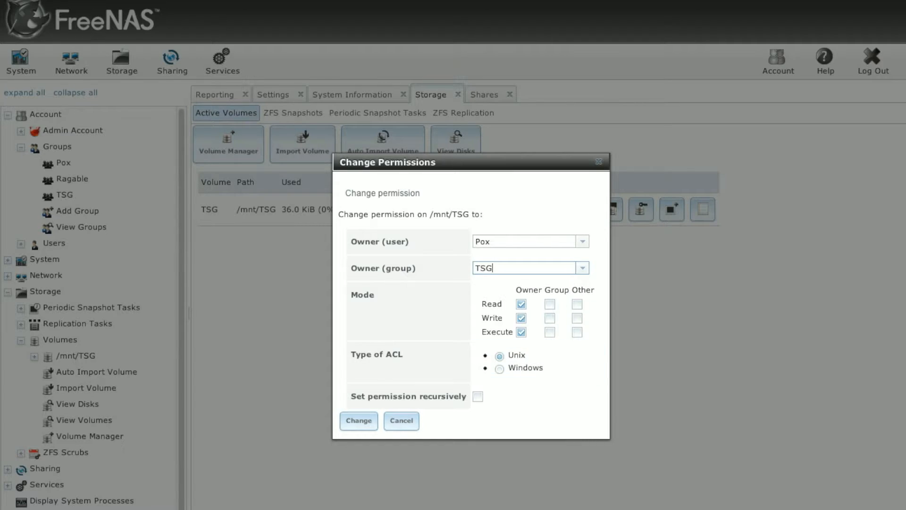
{"action": "left_click", "coordinate": [550, 317]}
{"action": "left_click", "coordinate": [549, 303]}
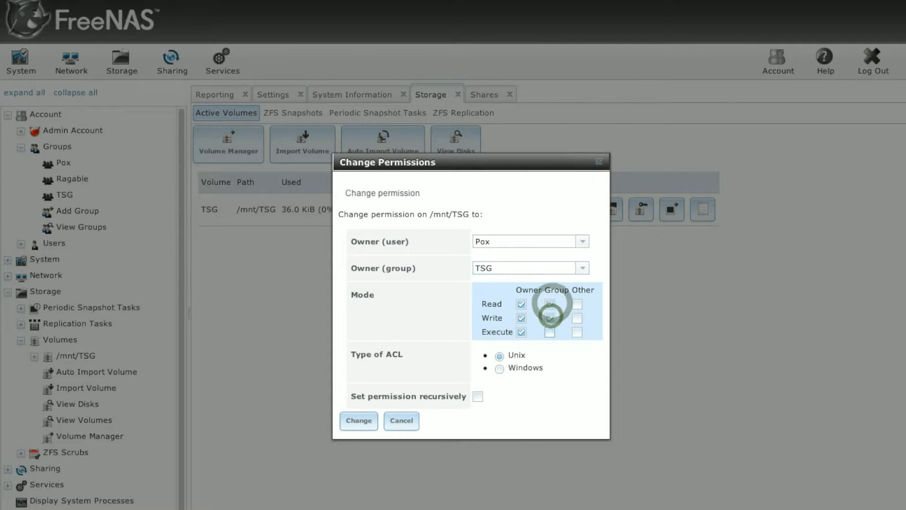
{"action": "left_click", "coordinate": [550, 332]}
{"action": "left_click", "coordinate": [358, 420]}
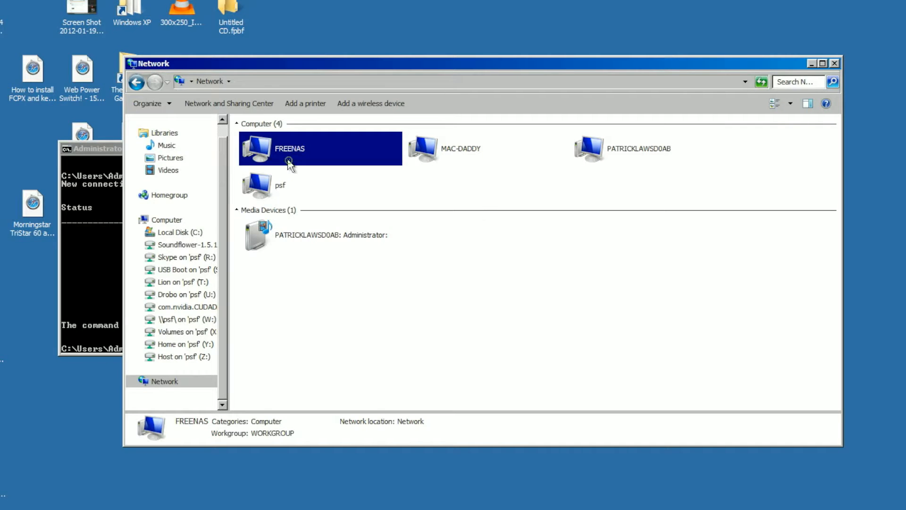
Open FREENAS's TSG_Main share, signing in with the first new user's name and password.
{"action": "double_click", "coordinate": [286, 162]}
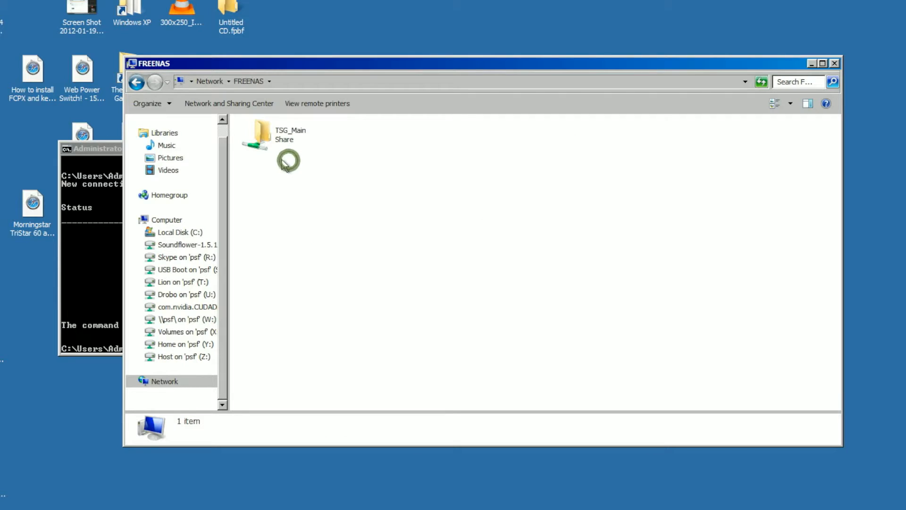
{"action": "double_click", "coordinate": [260, 134]}
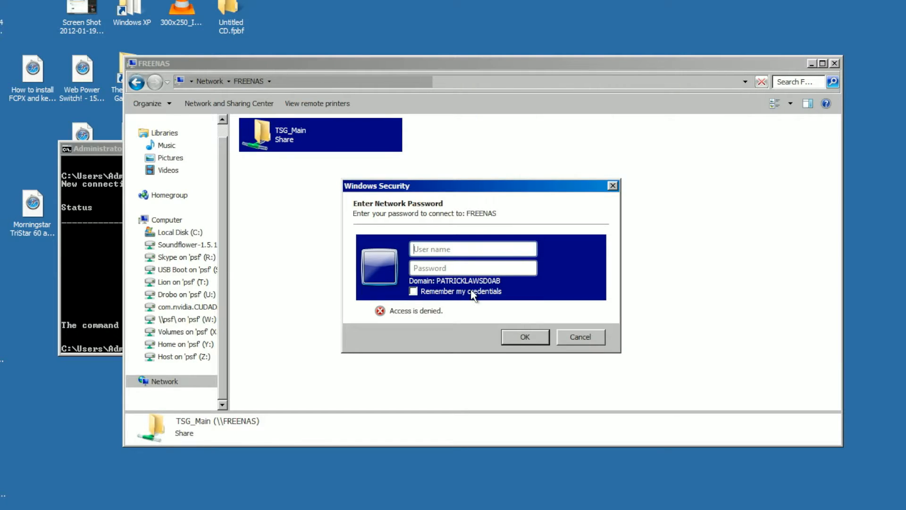
{"action": "type", "text": "Pox"}
{"action": "key", "text": "Tab"}
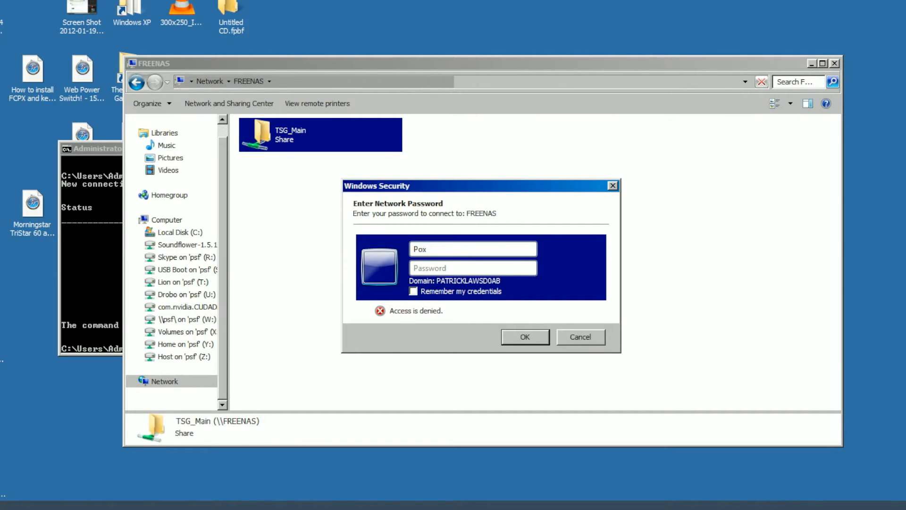
{"action": "type", "text": "••••"}
{"action": "key", "text": "Return"}
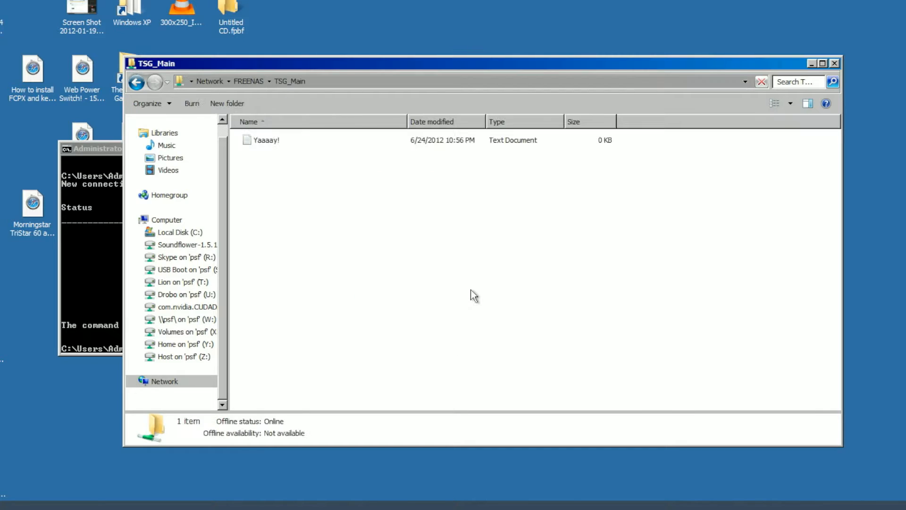
Write 'Muahhahahahahahaha this is my document now!' into Yaaaay! in Notepad and save it on closing.
{"action": "double_click", "coordinate": [262, 141]}
{"action": "left_click", "coordinate": [262, 157]}
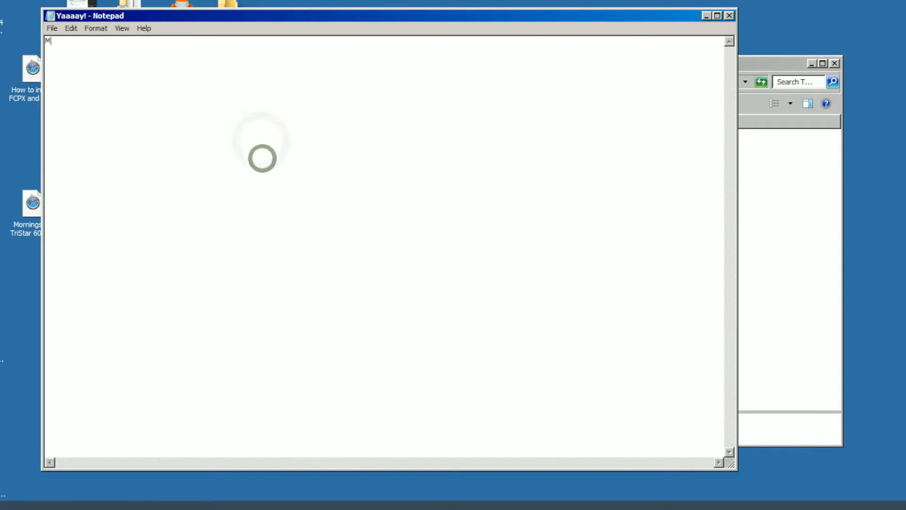
{"action": "type", "text": "Muahhahahahahahaha  "}
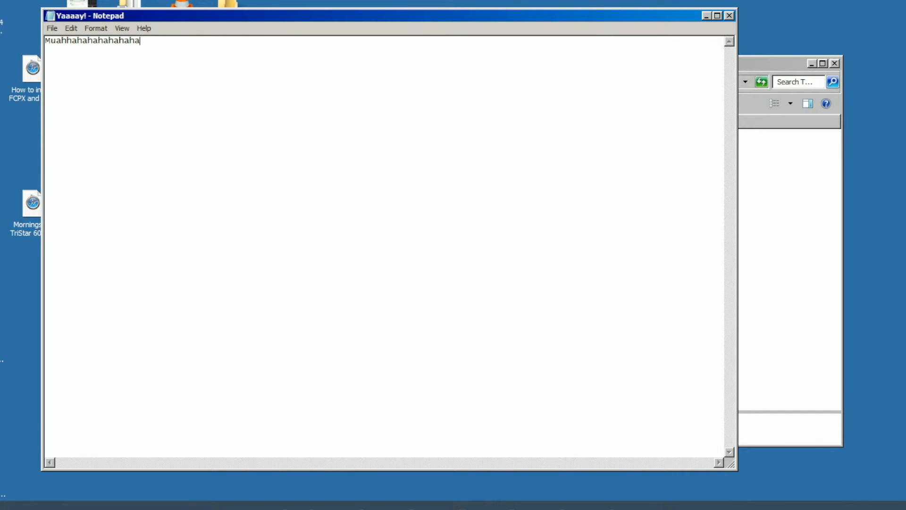
{"action": "type", "text": "this is my document now!"}
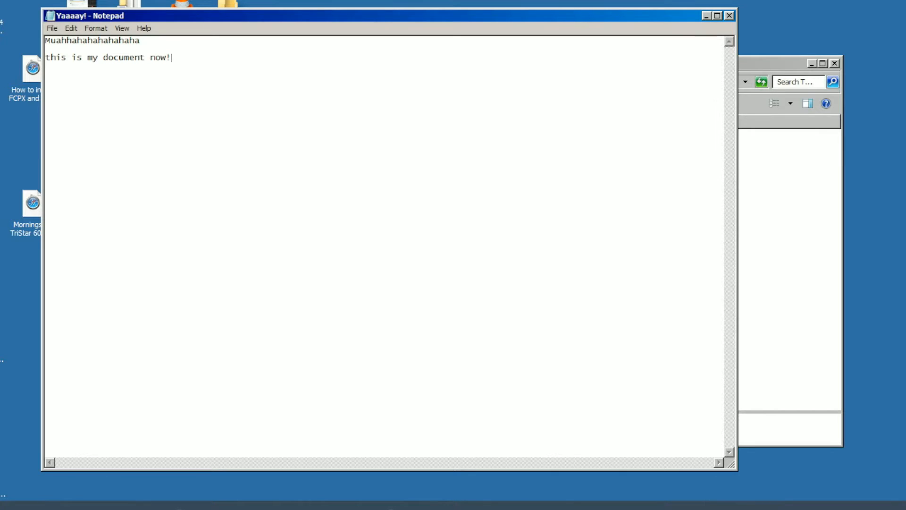
{"action": "double_click", "coordinate": [51, 17]}
{"action": "left_click", "coordinate": [417, 283]}
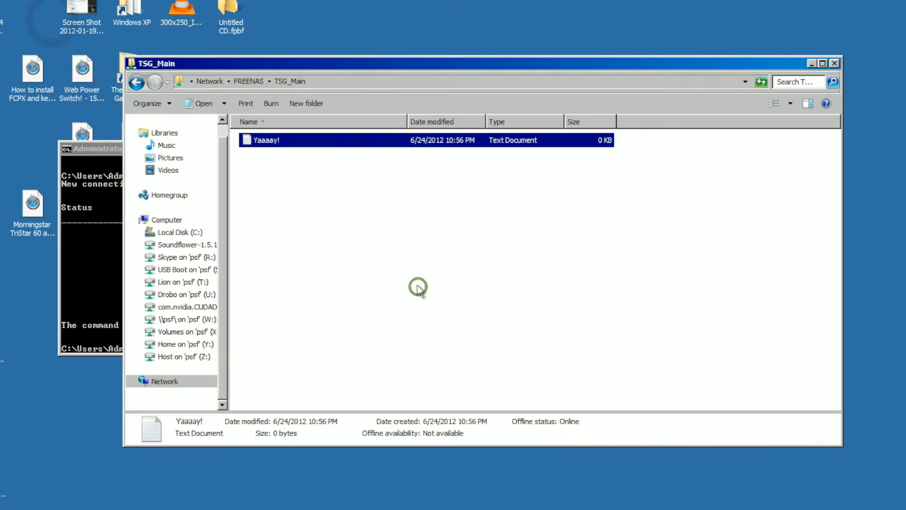